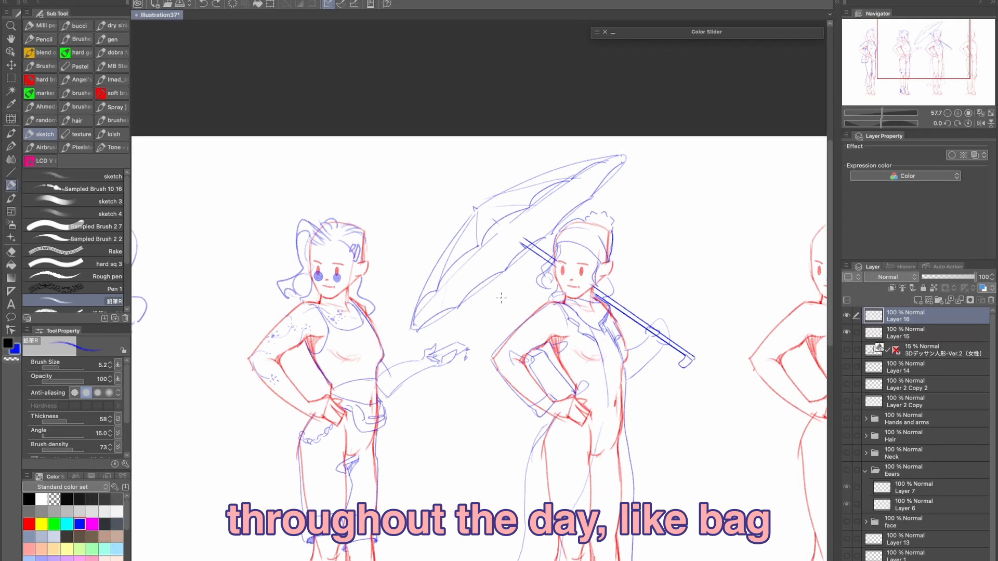
# Step: Select the umbrella canopy of the third full-body figure and transform it to sit over its handle
pyautogui.moveTo(518, 276)
pyautogui.mouseDown()
pyautogui.moveTo(436, 328)
pyautogui.moveTo(403, 333)
pyautogui.moveTo(483, 165)
pyautogui.moveTo(627, 130)
pyautogui.moveTo(626, 181)
pyautogui.moveTo(543, 245)
pyautogui.moveTo(522, 231)
pyautogui.moveTo(535, 256)
pyautogui.moveTo(505, 307)
pyautogui.moveTo(529, 266)
pyautogui.mouseUp()
pyautogui.hotkey('ctrl', 't')
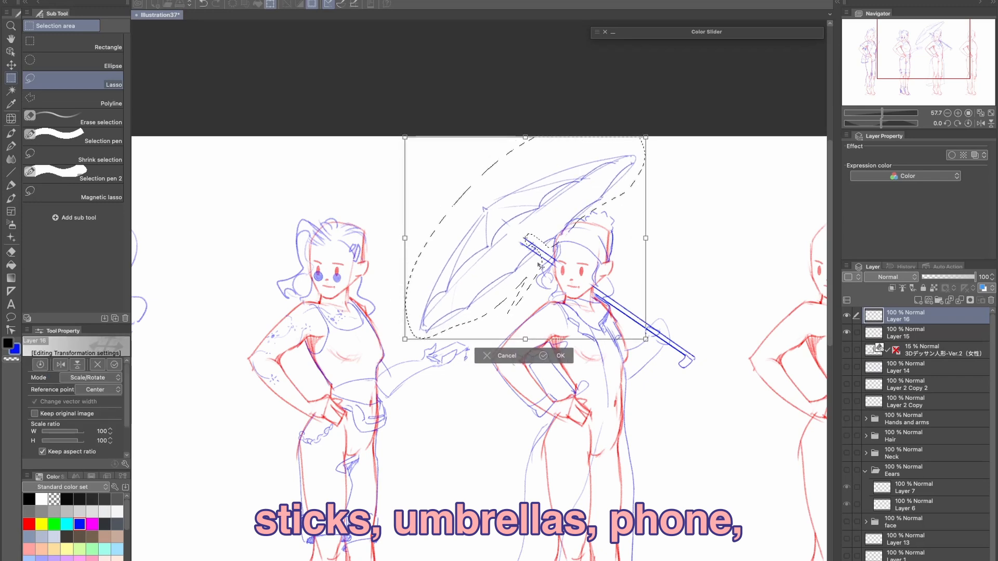
pyautogui.moveTo(667, 197); pyautogui.dragTo(675, 182)
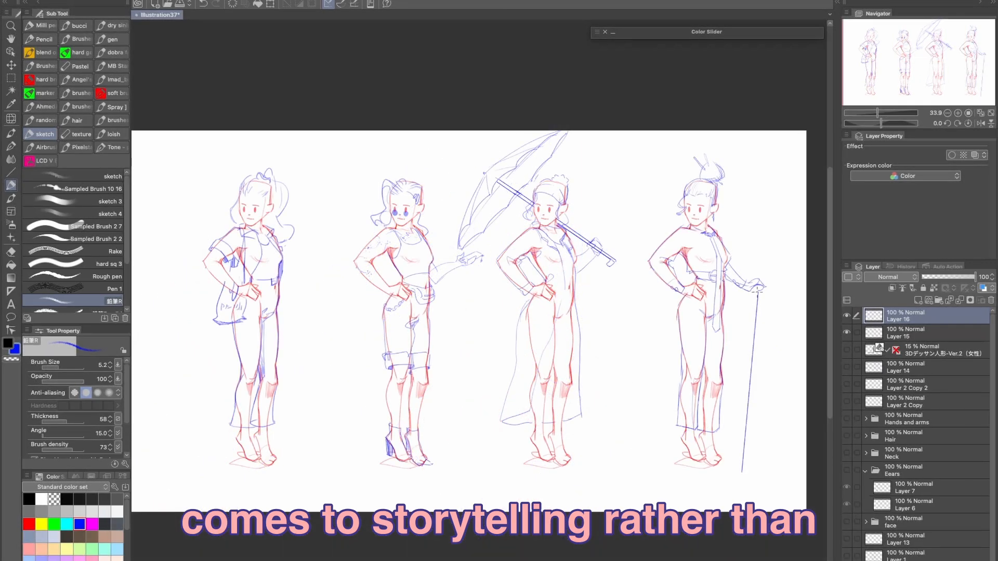
# Step: Sketch a long walking cane under the fourth figure's outstretched hand and a ribbed suitcase beside her legs
pyautogui.moveTo(756, 297); pyautogui.dragTo(740, 471)
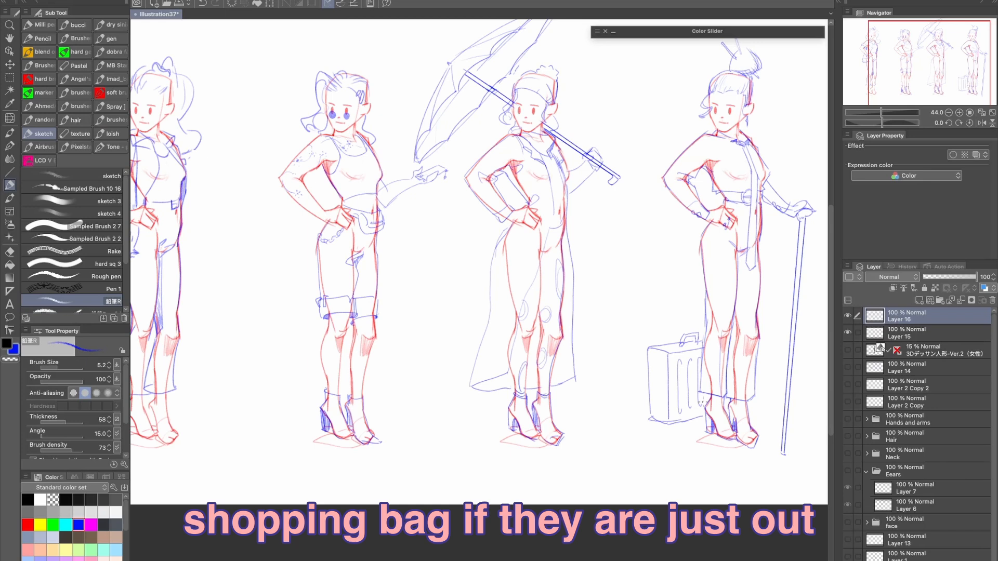
pyautogui.moveTo(658, 396); pyautogui.dragTo(643, 428)
pyautogui.click(643, 427)
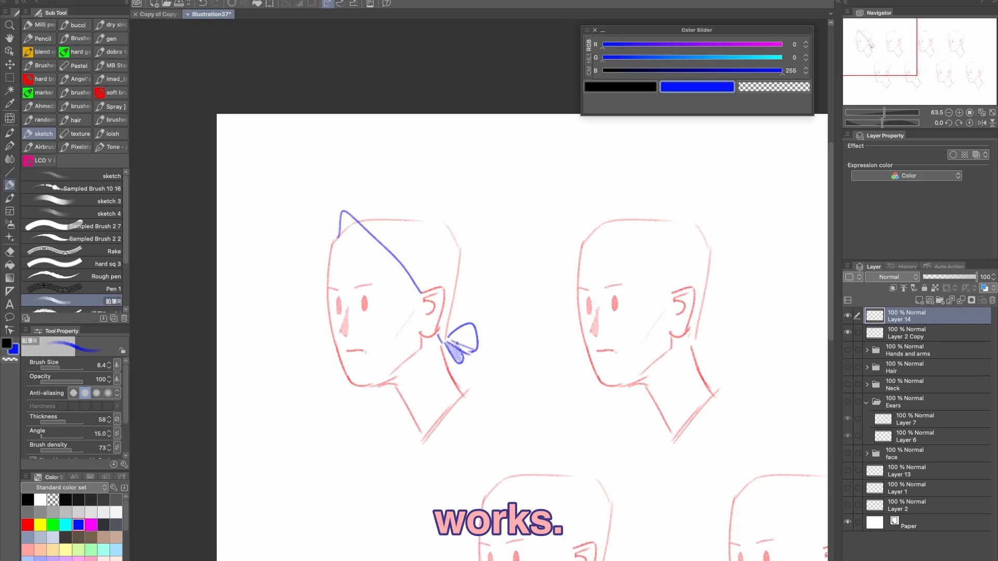
# Step: Sketch wavy hair behind the first head's headscarf and small round glasses over its eyes in blue
pyautogui.moveTo(454, 326)
pyautogui.mouseDown()
pyautogui.moveTo(463, 331)
pyautogui.moveTo(485, 242)
pyautogui.mouseUp()
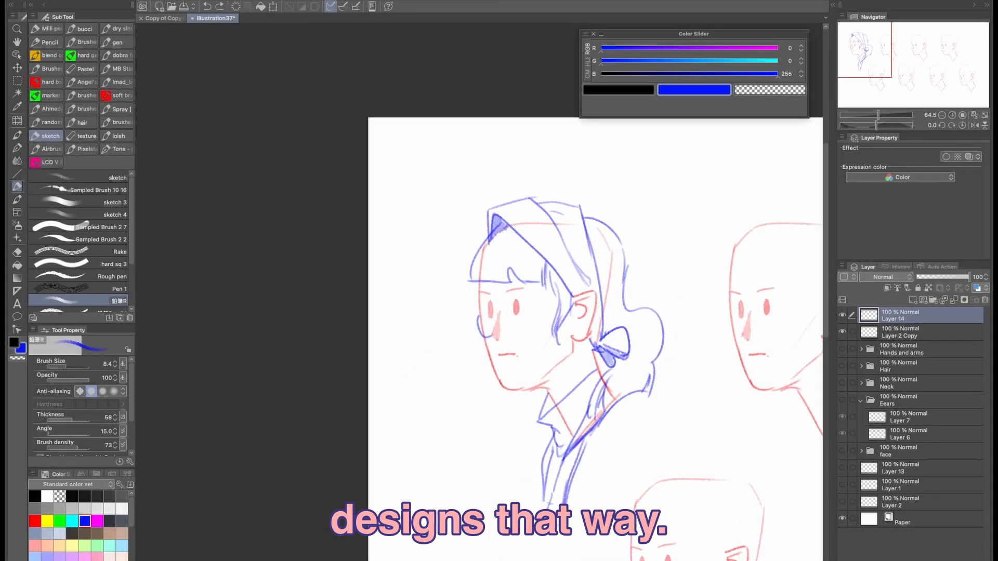
pyautogui.moveTo(479, 314)
pyautogui.mouseDown()
pyautogui.moveTo(486, 332)
pyautogui.moveTo(489, 311)
pyautogui.moveTo(478, 319)
pyautogui.moveTo(483, 331)
pyautogui.moveTo(493, 314)
pyautogui.moveTo(479, 321)
pyautogui.moveTo(484, 329)
pyautogui.moveTo(489, 314)
pyautogui.moveTo(491, 326)
pyautogui.moveTo(508, 326)
pyautogui.moveTo(517, 311)
pyautogui.moveTo(518, 320)
pyautogui.mouseUp()
pyautogui.hotkey('ctrl', 'z')
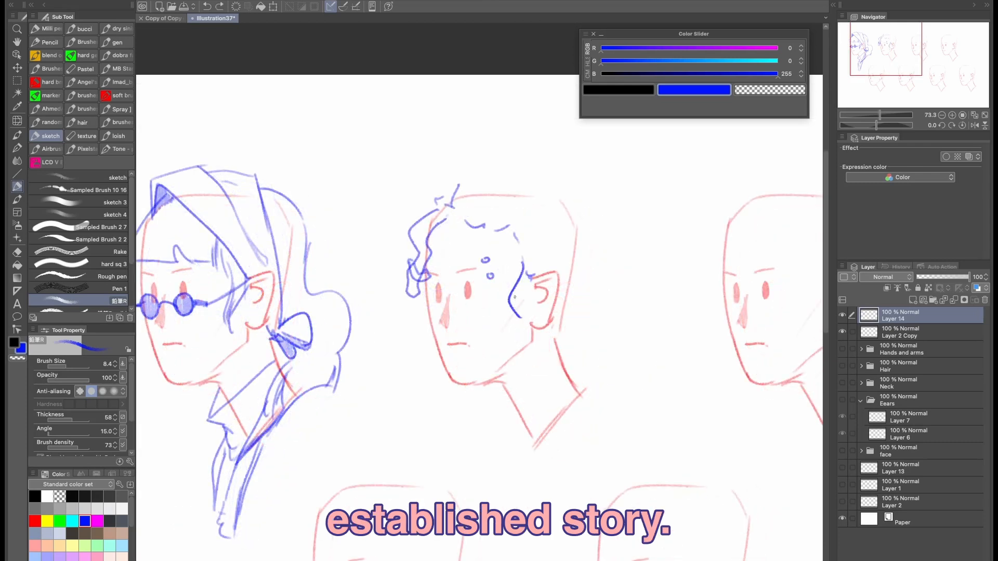
# Step: Sketch curly hair with tied locks on the second head and a buckled choker around its neck
pyautogui.moveTo(520, 269)
pyautogui.mouseDown()
pyautogui.moveTo(513, 333)
pyautogui.moveTo(534, 273)
pyautogui.moveTo(510, 251)
pyautogui.moveTo(556, 234)
pyautogui.mouseUp()
pyautogui.moveTo(557, 275); pyautogui.dragTo(564, 283)
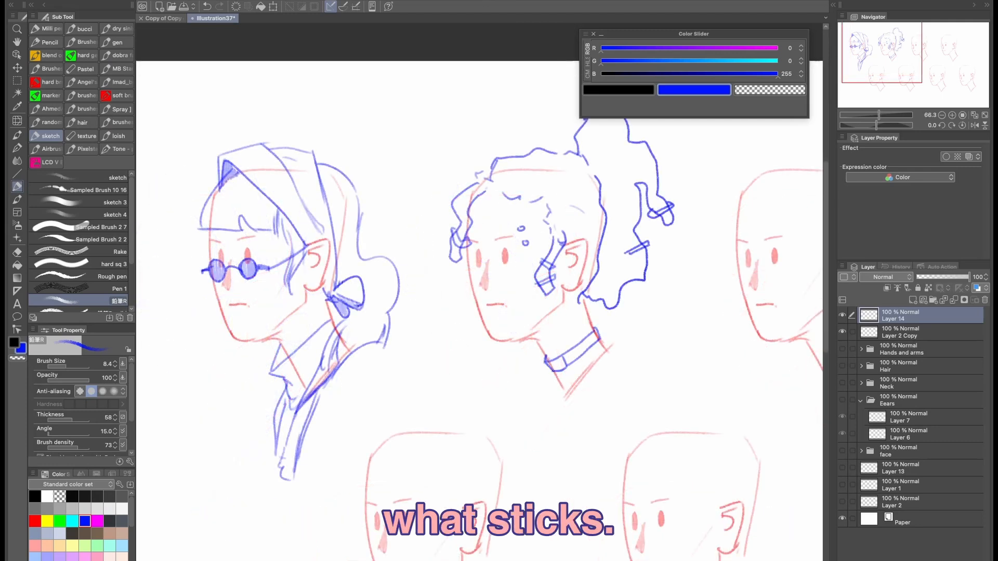
pyautogui.moveTo(552, 370); pyautogui.dragTo(589, 348)
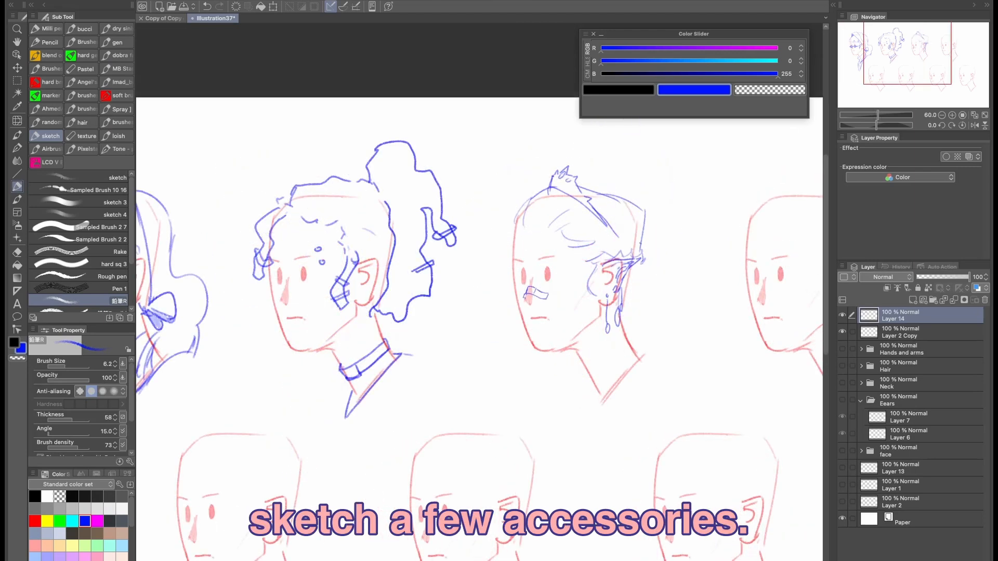
# Step: Sketch long hair falling behind the neck and over the shoulder of the third head with the tiara
pyautogui.moveTo(642, 225)
pyautogui.mouseDown()
pyautogui.moveTo(643, 255)
pyautogui.moveTo(678, 297)
pyautogui.moveTo(659, 323)
pyautogui.mouseUp()
pyautogui.scroll(-1, 642, 269)
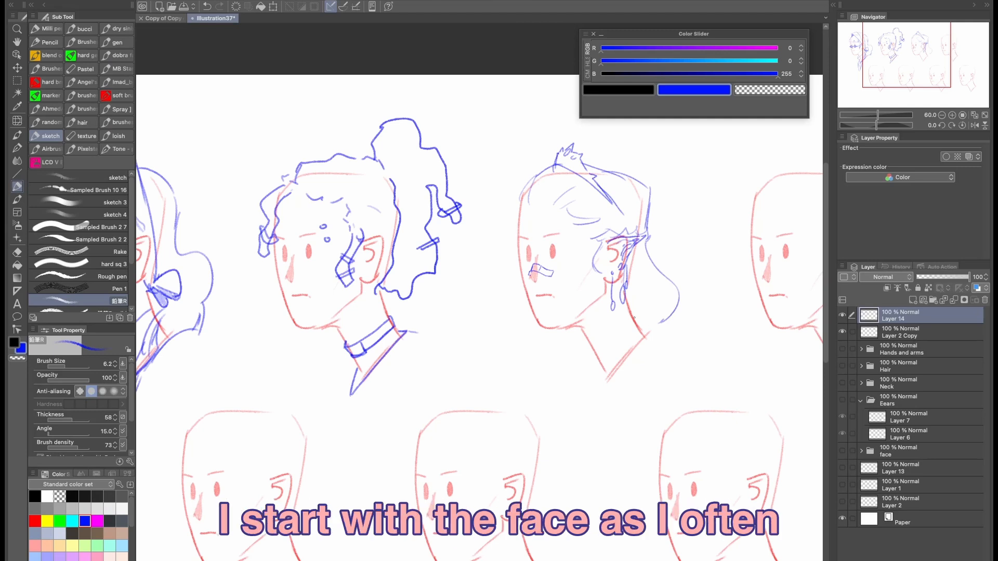
pyautogui.moveTo(644, 304); pyautogui.dragTo(623, 347)
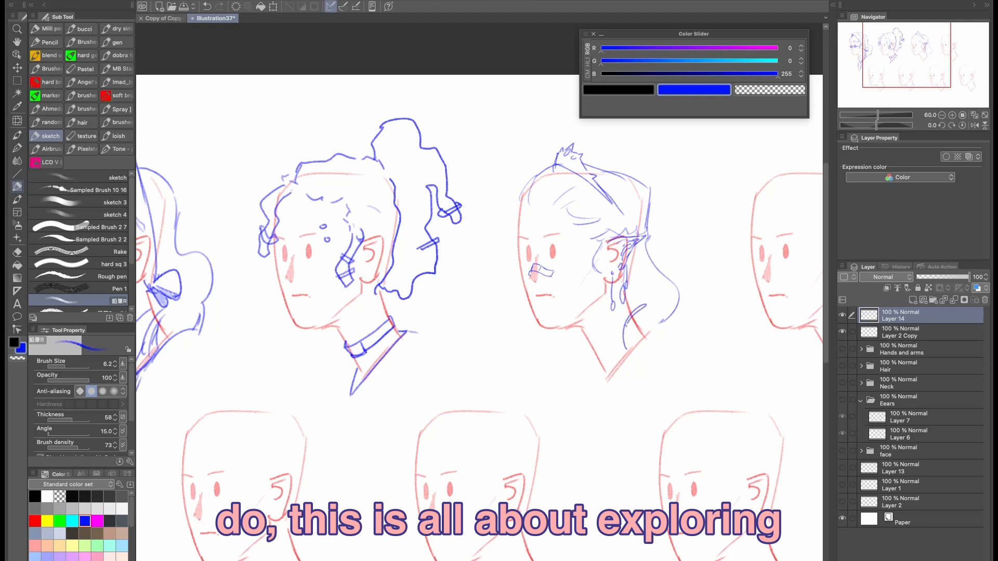
pyautogui.moveTo(634, 310); pyautogui.dragTo(628, 358)
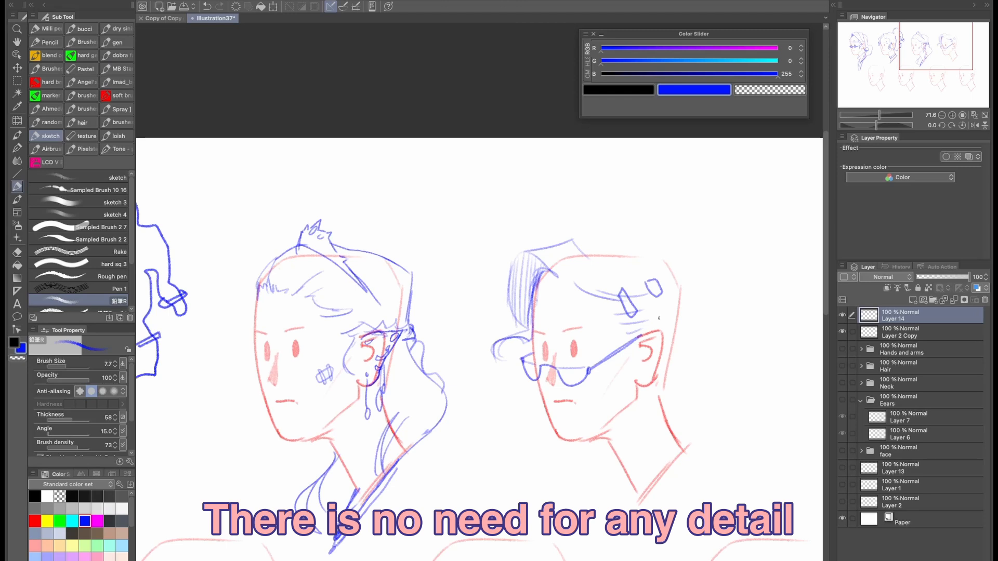
# Step: Undo the last hair clip on the fourth head, draw a slanted replacement, and add flower motifs down the neck
pyautogui.hotkey('ctrl', 'z')
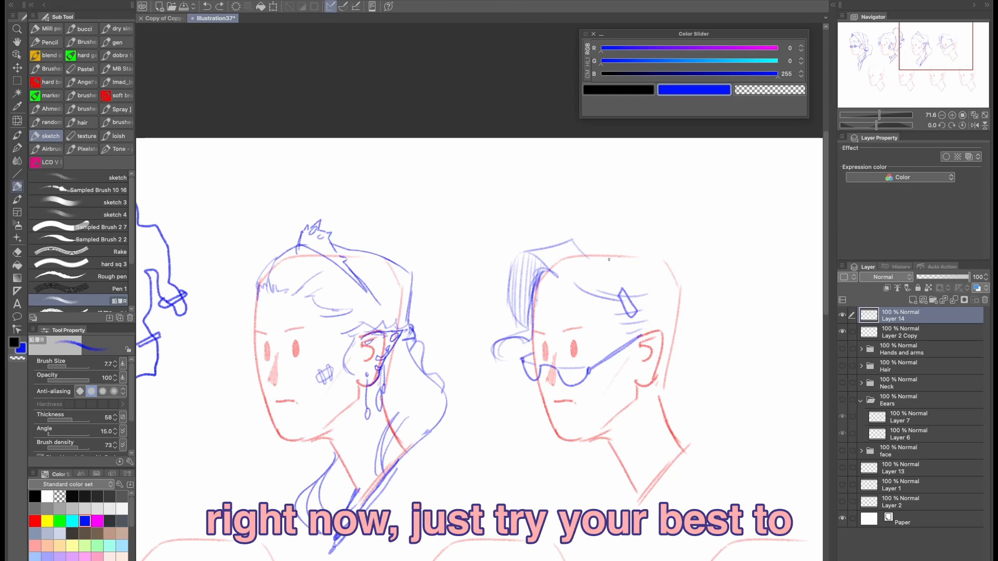
pyautogui.moveTo(638, 289); pyautogui.dragTo(642, 302)
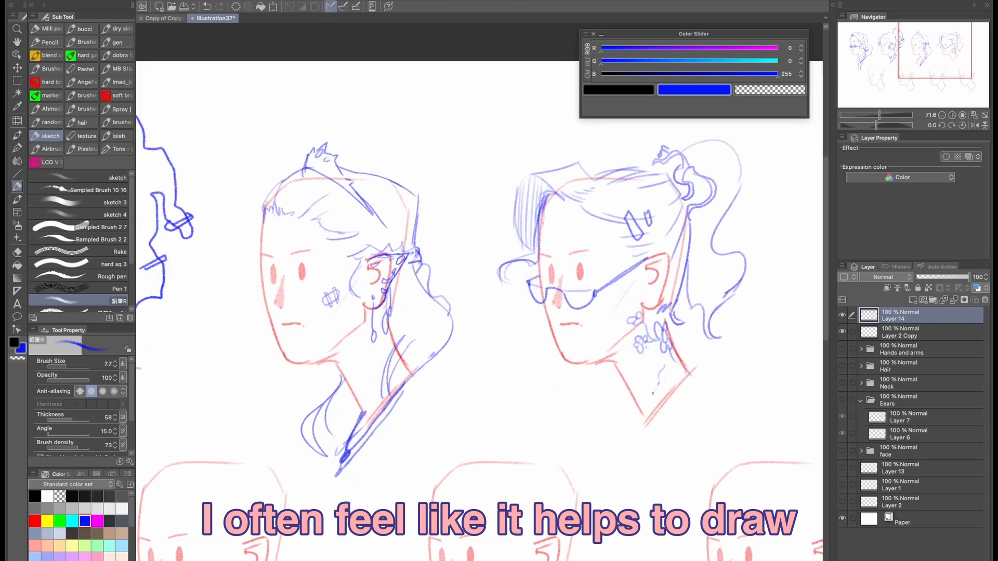
pyautogui.moveTo(652, 394); pyautogui.dragTo(651, 397)
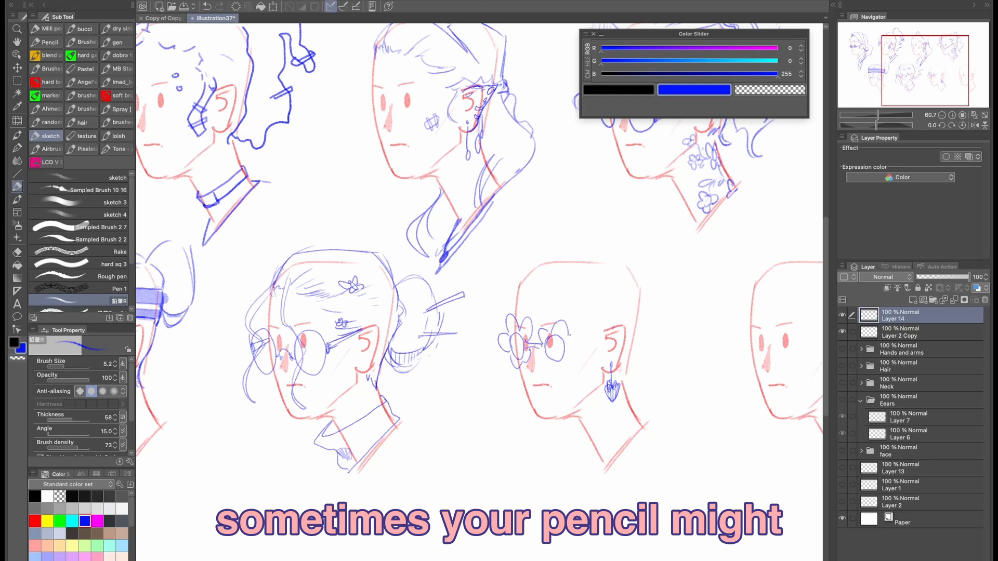
# Step: Draw petals around the round lenses of the lower-row head with the heart earring to make flower-shaped glasses
pyautogui.moveTo(572, 333)
pyautogui.mouseDown()
pyautogui.moveTo(579, 350)
pyautogui.moveTo(567, 372)
pyautogui.mouseUp()
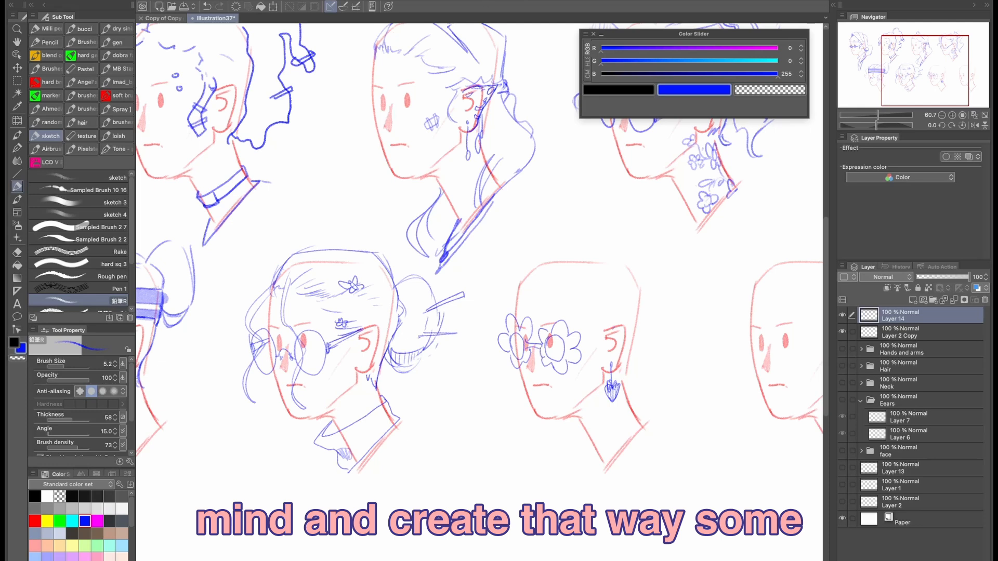
pyautogui.hotkey('ctrl', 'z')
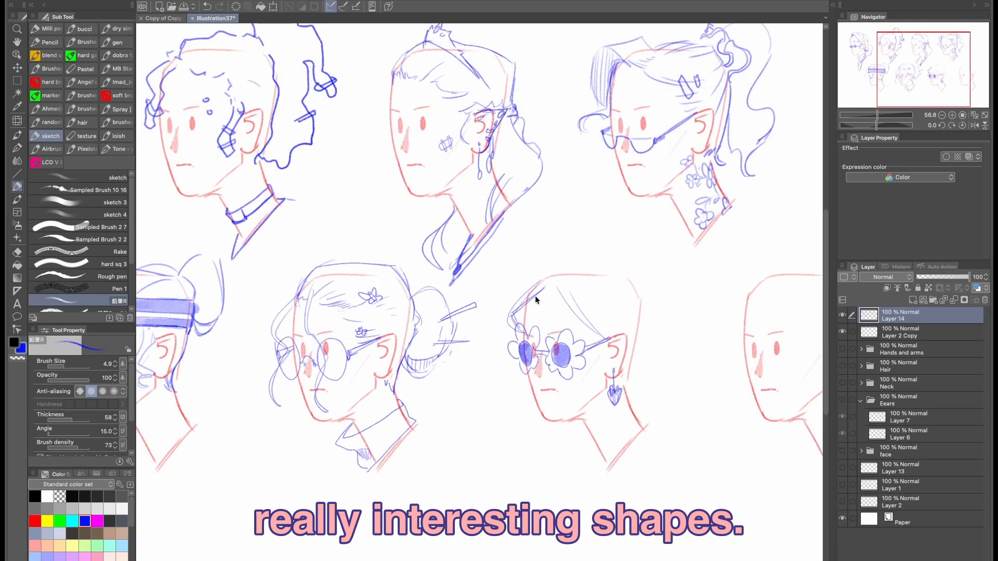
pyautogui.press(']')
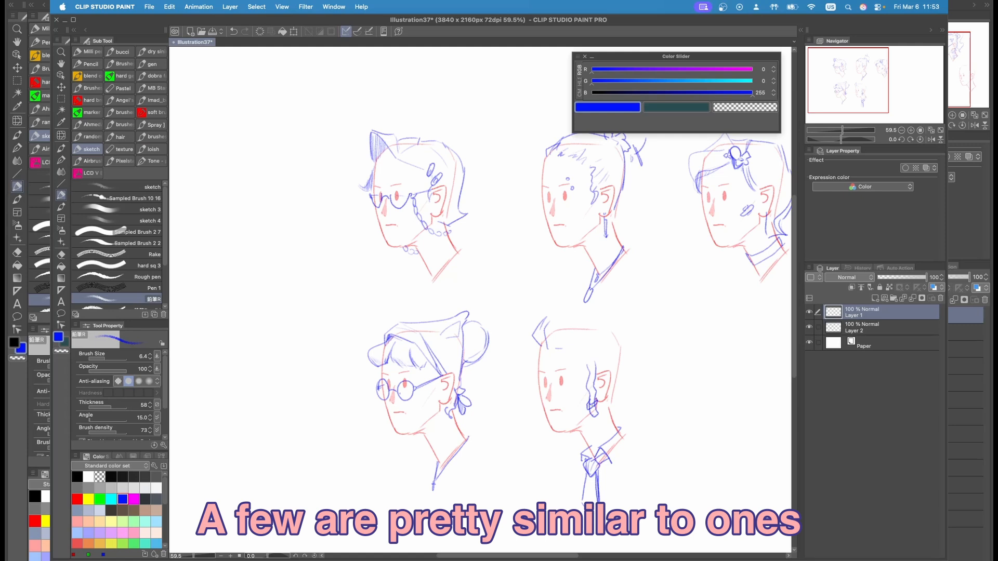
# Step: Shade the lenses of the round glasses on the lower-row head wearing the tied headscarf
pyautogui.press('e')
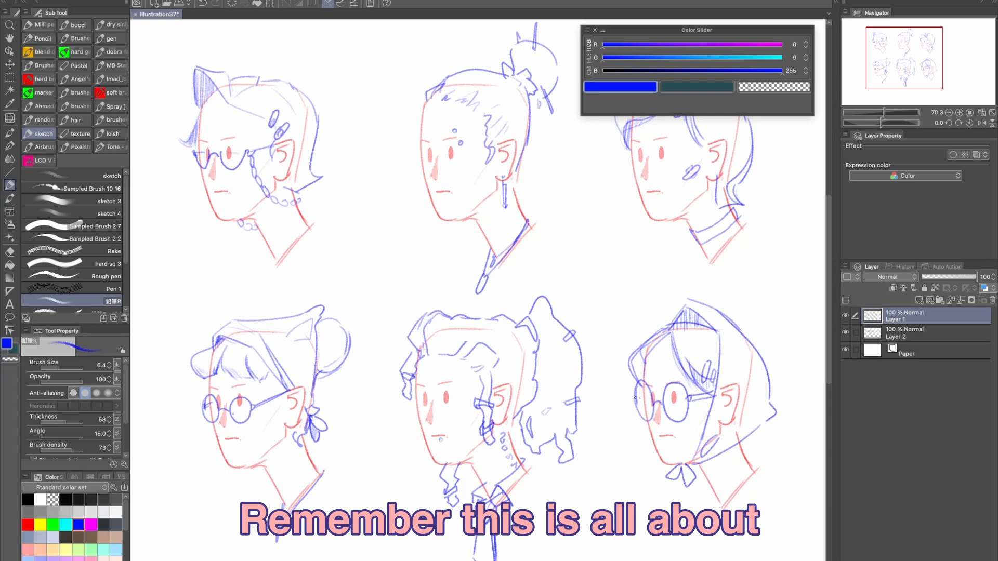
pyautogui.moveTo(638, 387)
pyautogui.mouseDown()
pyautogui.moveTo(641, 416)
pyautogui.moveTo(641, 381)
pyautogui.moveTo(648, 416)
pyautogui.moveTo(653, 400)
pyautogui.mouseUp()
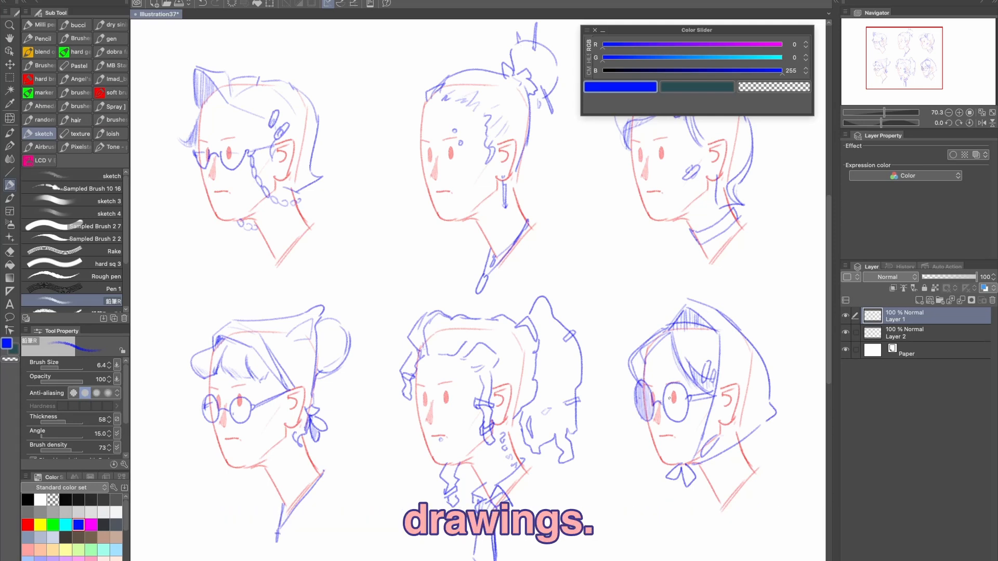
pyautogui.moveTo(670, 384)
pyautogui.mouseDown()
pyautogui.moveTo(672, 417)
pyautogui.moveTo(675, 387)
pyautogui.mouseUp()
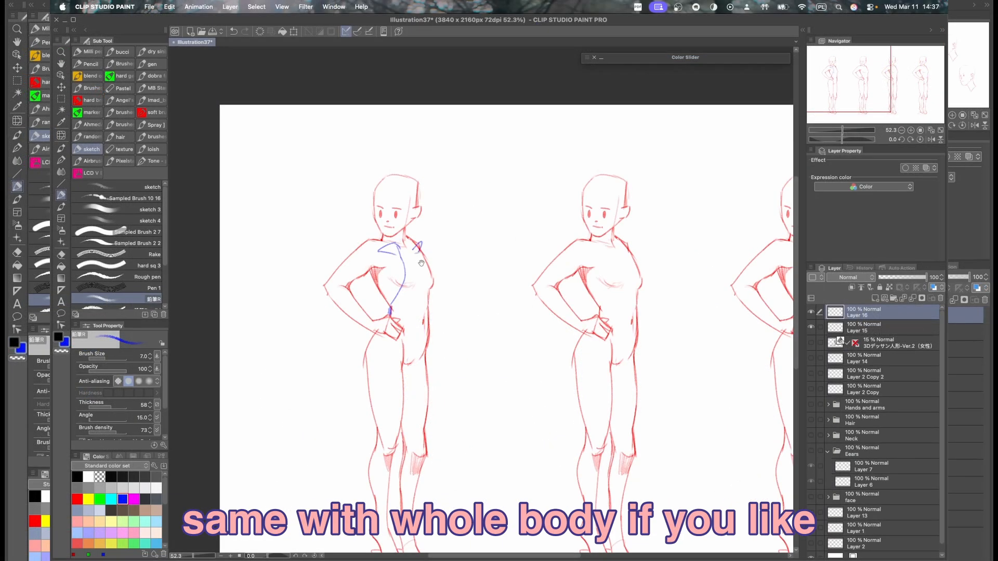
# Step: Draw the open front edge of the long coat on the third full-body figure, running from waist to hem
pyautogui.moveTo(421, 263); pyautogui.dragTo(418, 252)
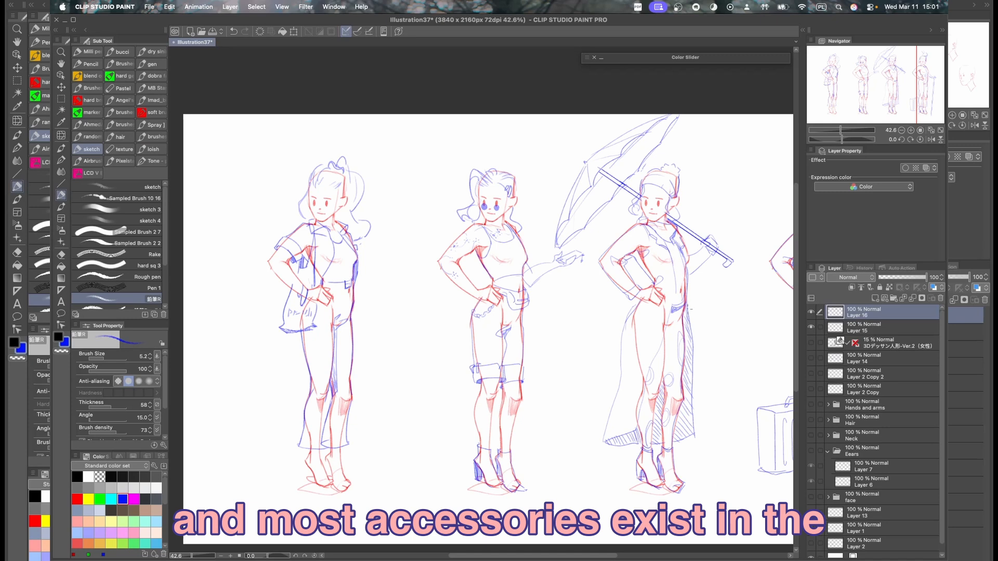
pyautogui.scroll(-5, 678, 293)
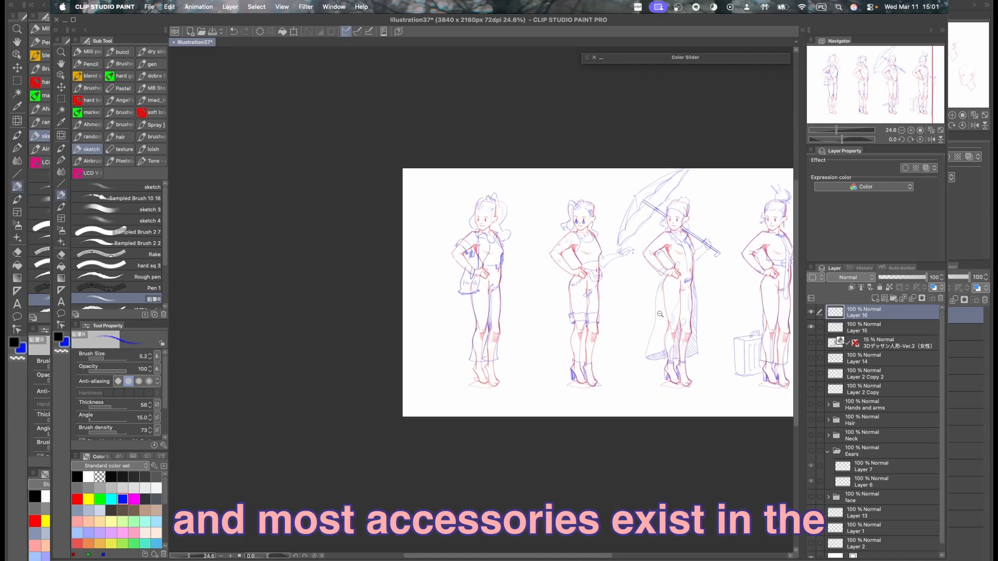
pyautogui.scroll(6, 666, 348)
pyautogui.moveTo(663, 353); pyautogui.dragTo(694, 248)
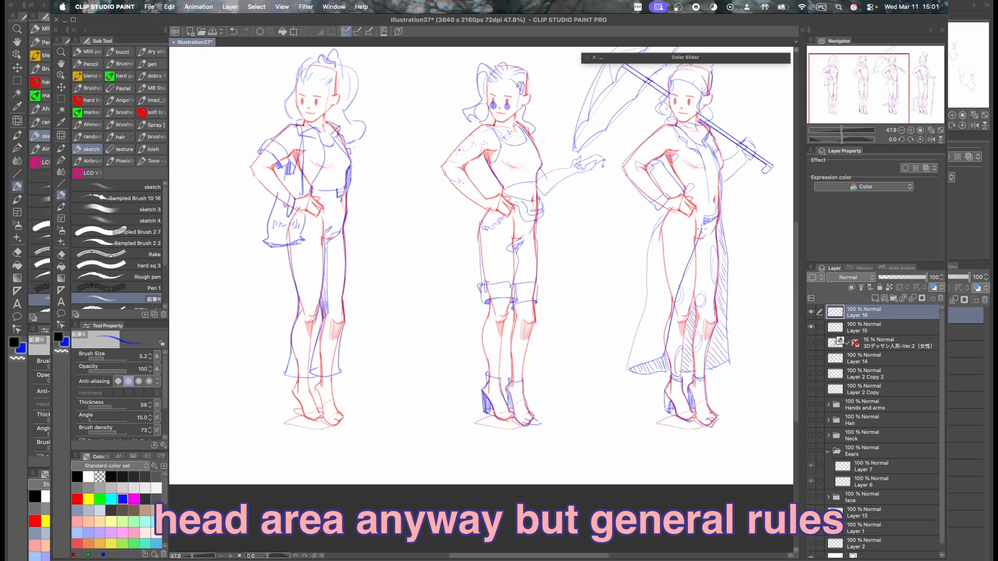
pyautogui.scroll(2, 700, 231)
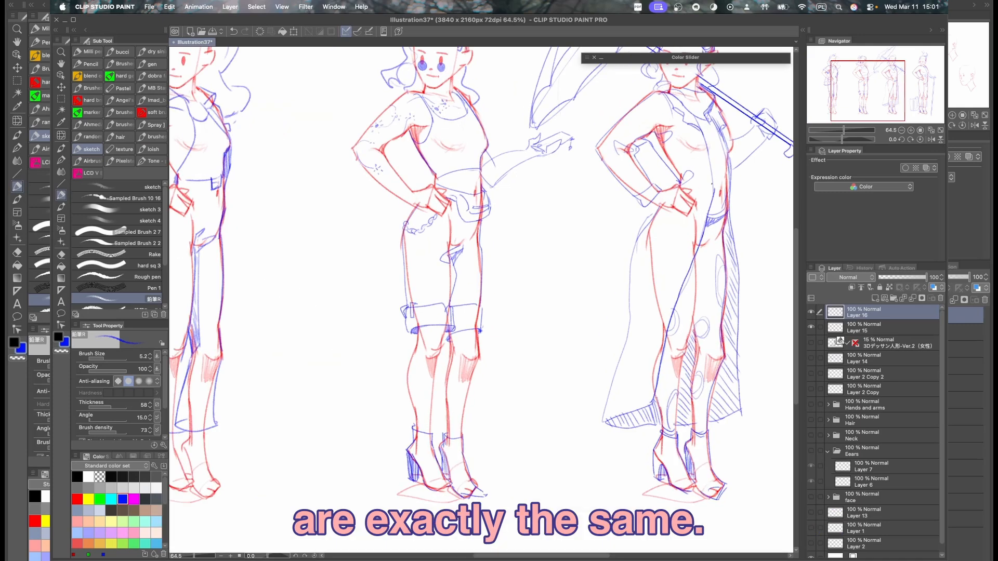
pyautogui.scroll(-8, 700, 230)
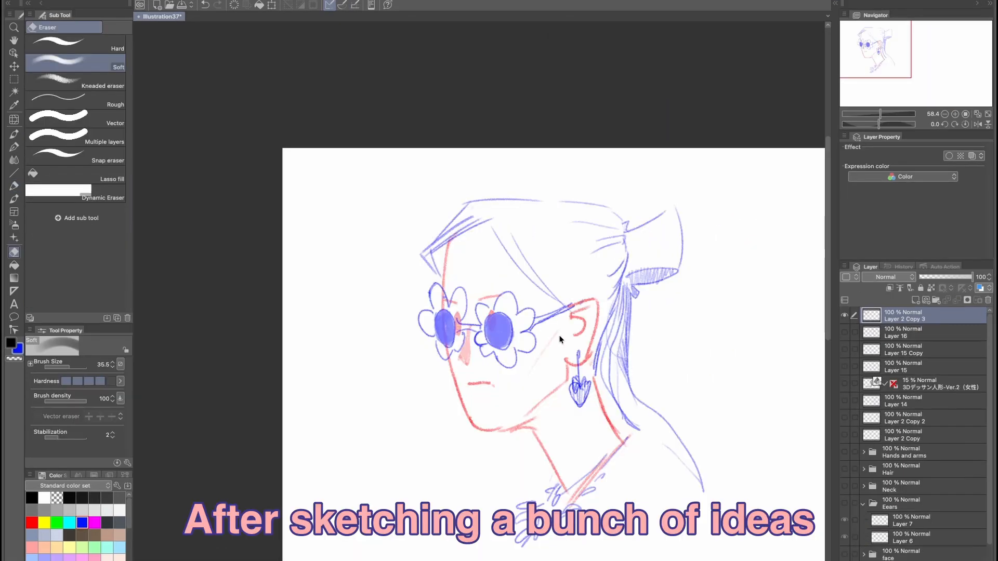
# Step: Clean up the glasses' arm near the ear with the soft eraser, and undo the last stroke on the head's variation
pyautogui.click(558, 344)
pyautogui.moveTo(537, 315)
pyautogui.mouseDown()
pyautogui.moveTo(542, 326)
pyautogui.moveTo(574, 306)
pyautogui.mouseUp()
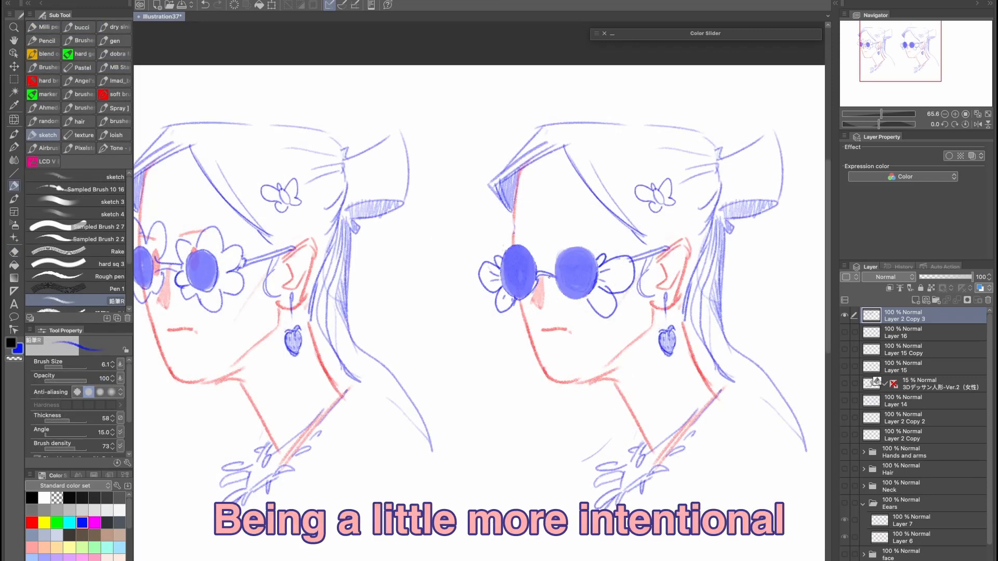
pyautogui.hotkey('ctrl', 'z')
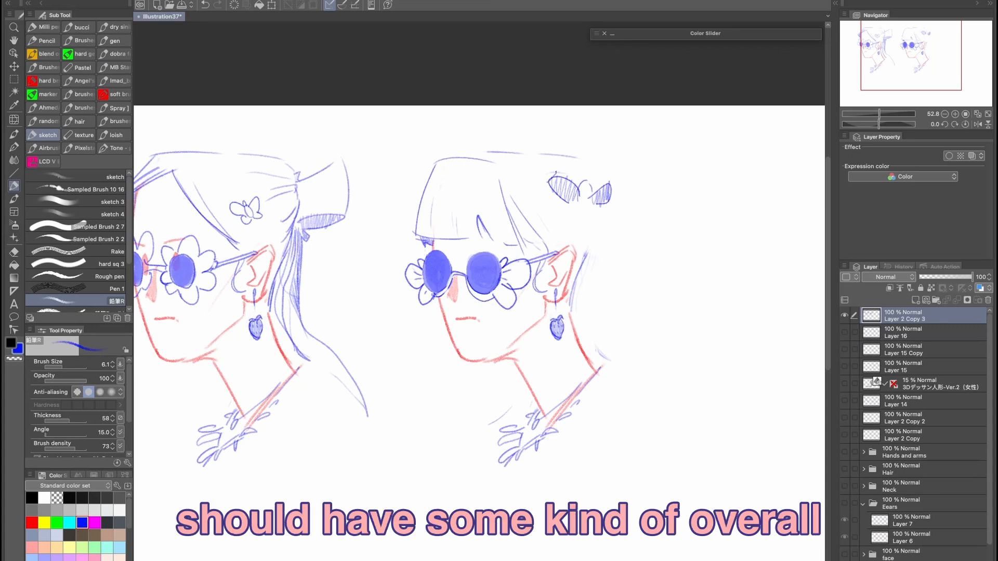
# Step: Sketch a bow on top of the second head variation's hair and a pointed collar on the third variation
pyautogui.moveTo(552, 167)
pyautogui.mouseDown()
pyautogui.moveTo(578, 180)
pyautogui.moveTo(606, 175)
pyautogui.mouseUp()
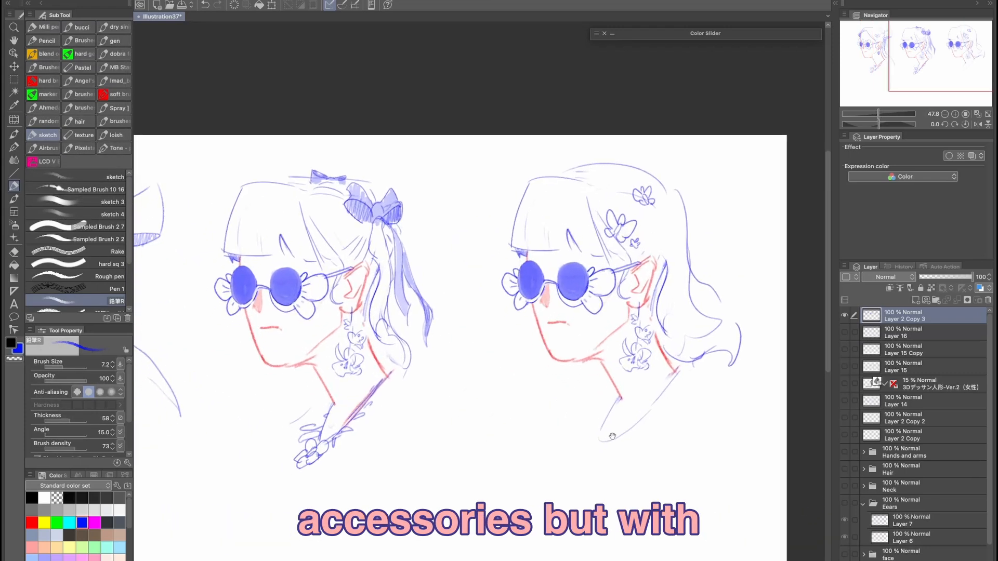
pyautogui.moveTo(594, 439); pyautogui.dragTo(580, 448)
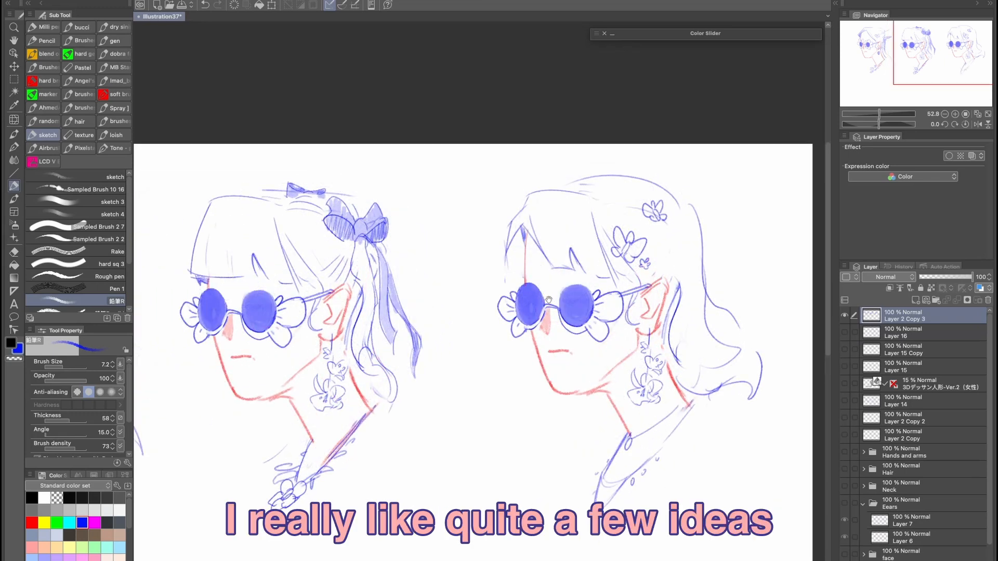
pyautogui.scroll(-6, 551, 307)
pyautogui.scroll(6, 551, 307)
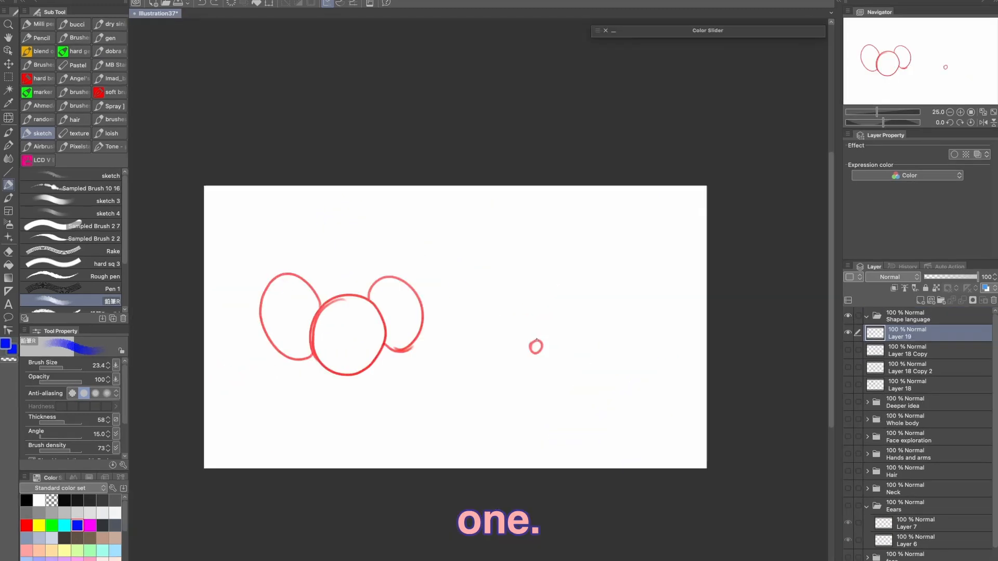
# Step: Draw a large blue oval attached to the small red circle and a smaller dark green one (G 119) on its other side
pyautogui.moveTo(537, 340)
pyautogui.mouseDown()
pyautogui.moveTo(572, 353)
pyautogui.moveTo(541, 347)
pyautogui.moveTo(545, 367)
pyautogui.mouseUp()
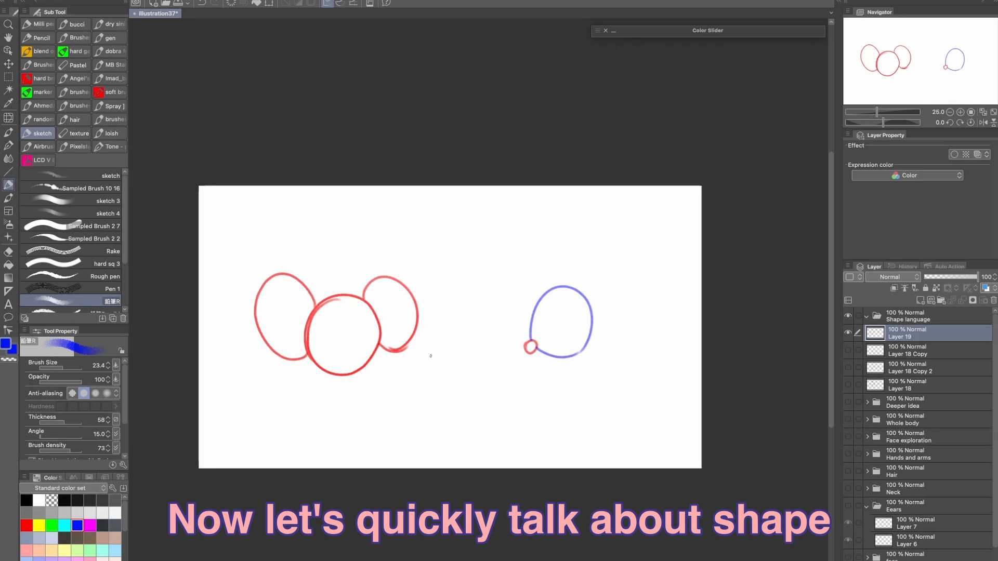
pyautogui.click(52, 525)
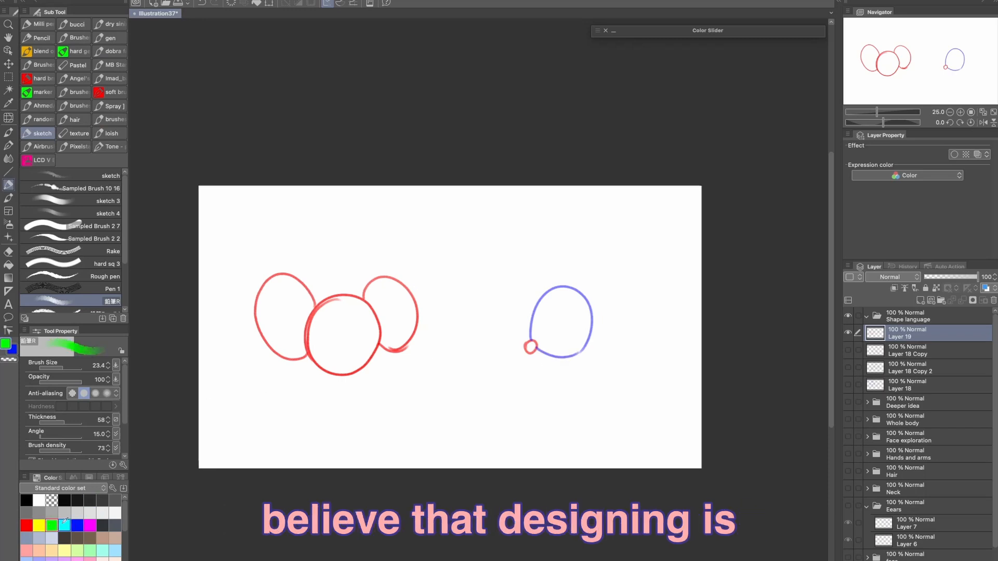
pyautogui.click(611, 33)
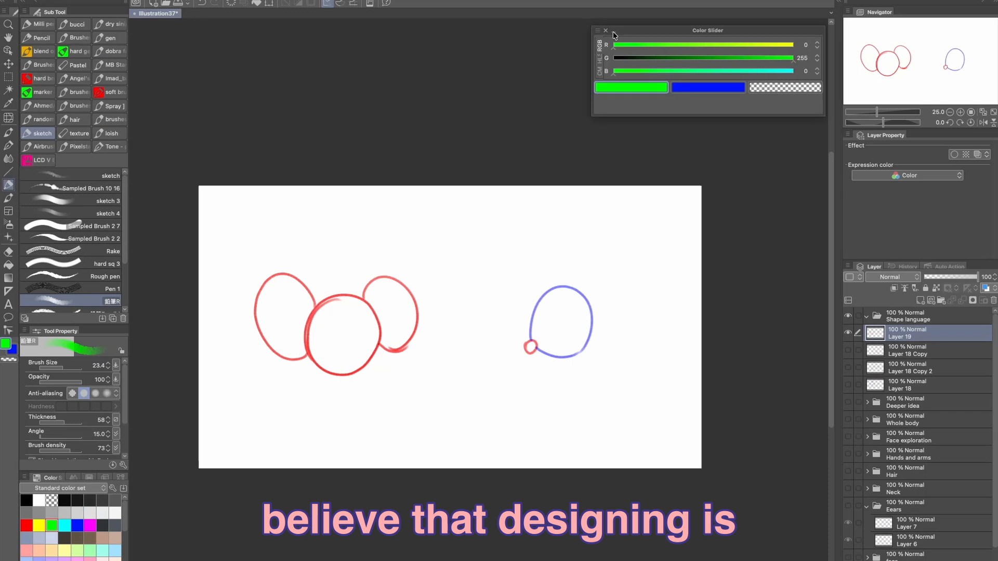
pyautogui.click(613, 32)
pyautogui.click(613, 32)
pyautogui.click(697, 58)
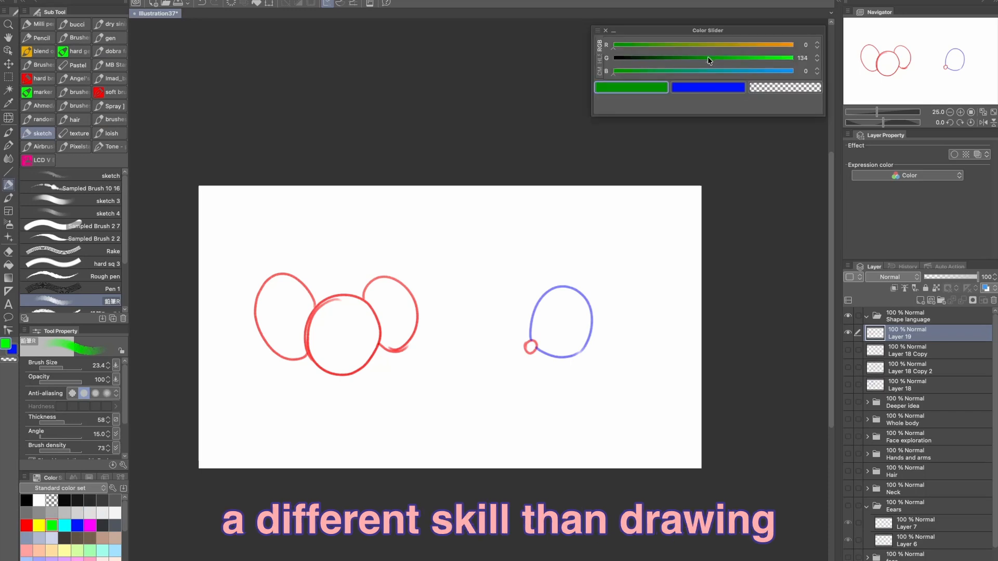
pyautogui.moveTo(530, 312)
pyautogui.mouseDown()
pyautogui.moveTo(514, 310)
pyautogui.moveTo(518, 353)
pyautogui.mouseUp()
pyautogui.hotkey('ctrl', 'z')
pyautogui.moveTo(531, 310); pyautogui.dragTo(518, 348)
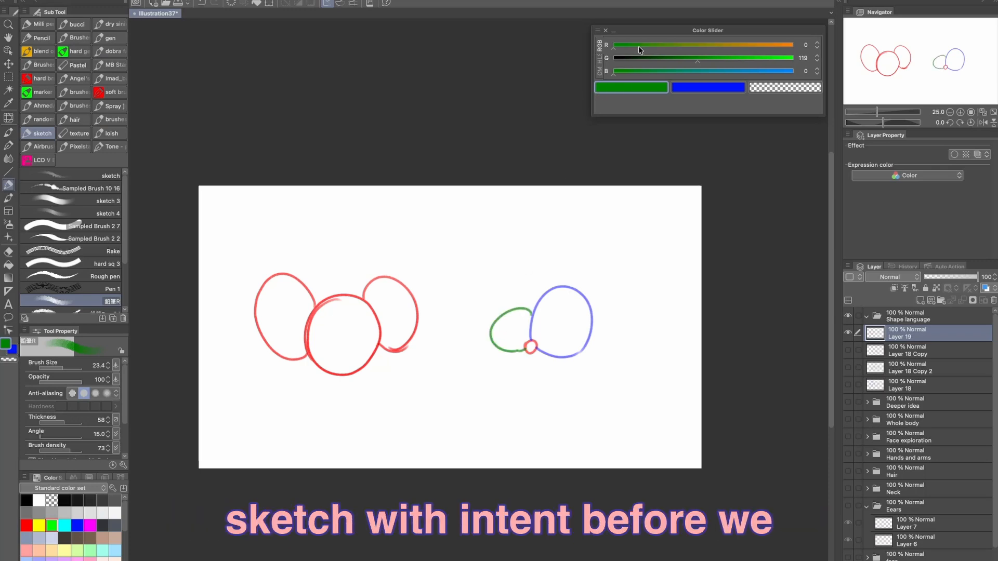
# Step: Put away the colour slider and enlarge the drawn circles and ovals to 116%, keeping their aspect ratio
pyautogui.click(606, 31)
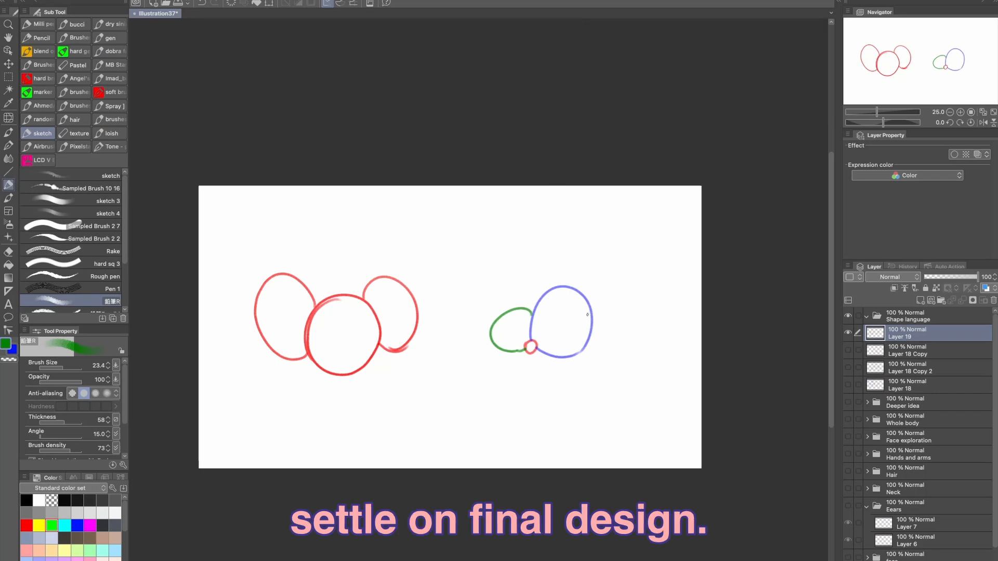
pyautogui.hotkey('ctrl', 't')
pyautogui.moveTo(587, 333); pyautogui.dragTo(595, 341)
pyautogui.moveTo(606, 332); pyautogui.dragTo(656, 333)
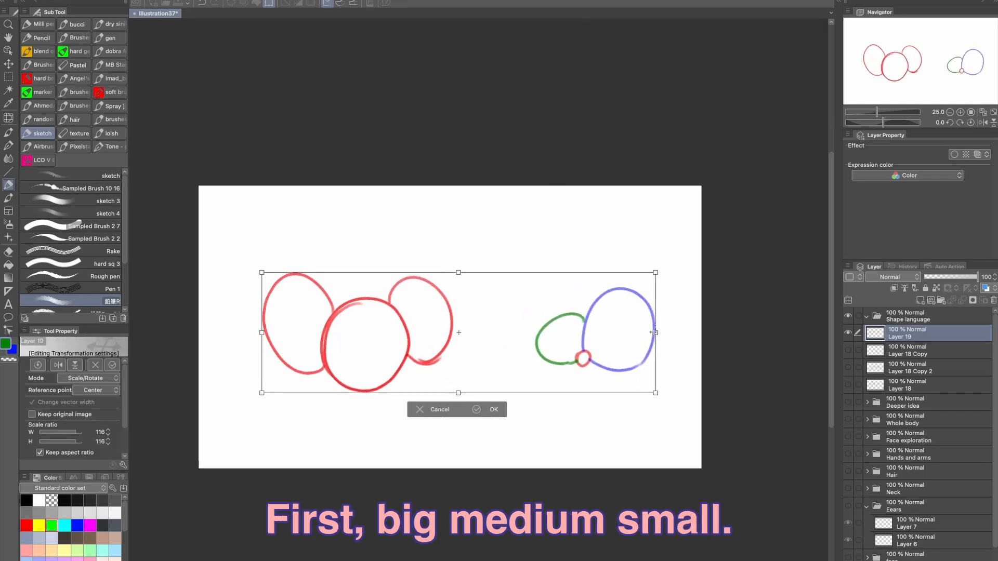
pyautogui.press('Return')
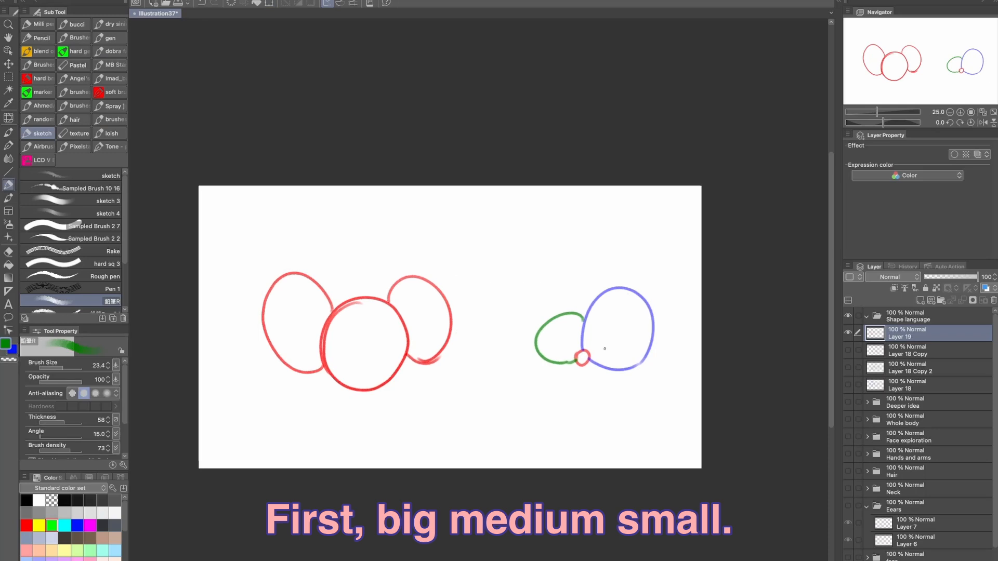
# Step: Label the medium oval M in green, the large oval B in blue, and the small circle S in red
pyautogui.moveTo(582, 356); pyautogui.dragTo(592, 358)
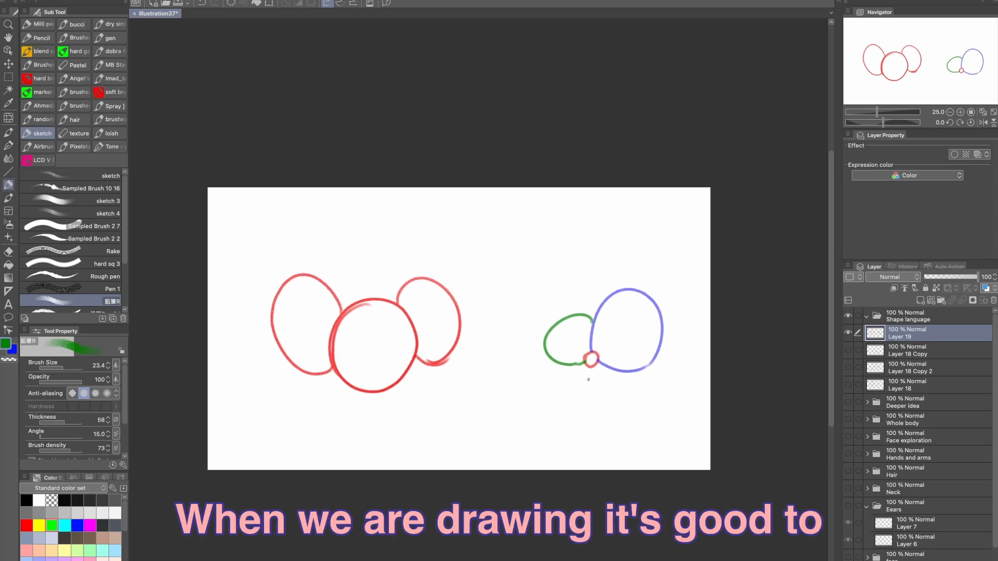
pyautogui.hotkey('ctrl', 'z')
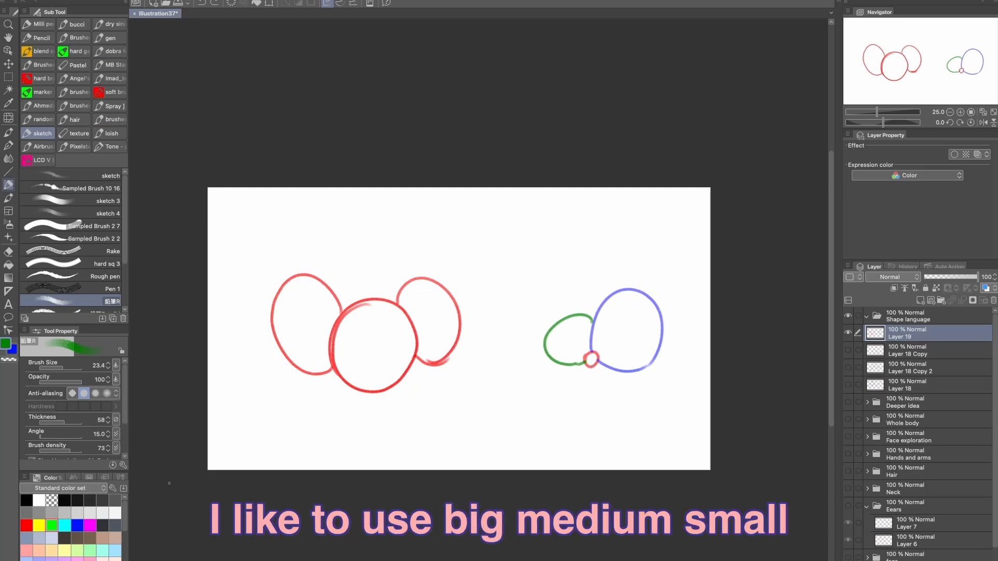
pyautogui.moveTo(557, 346)
pyautogui.mouseDown()
pyautogui.moveTo(628, 324)
pyautogui.moveTo(621, 341)
pyautogui.mouseUp()
pyautogui.click(77, 526)
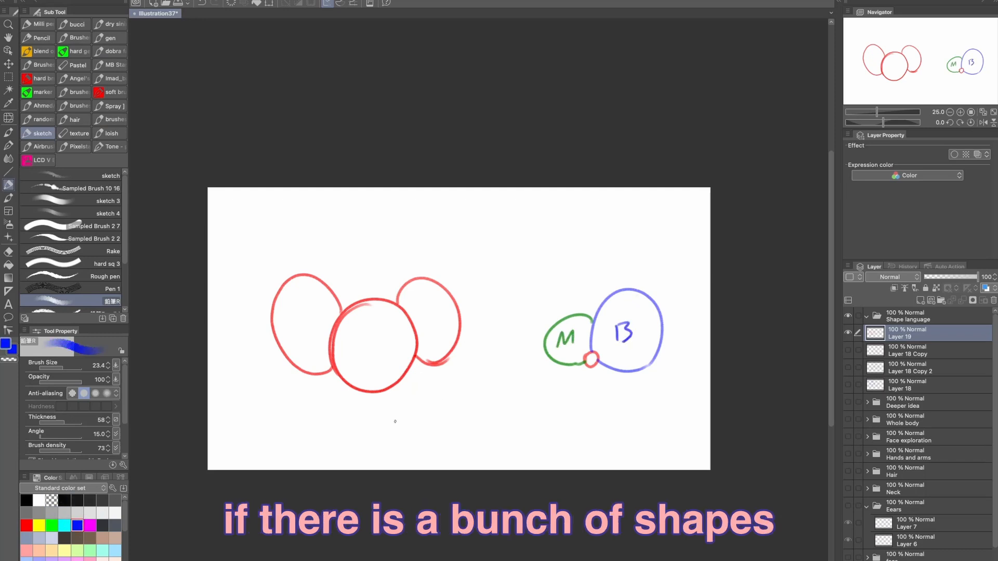
pyautogui.click(26, 525)
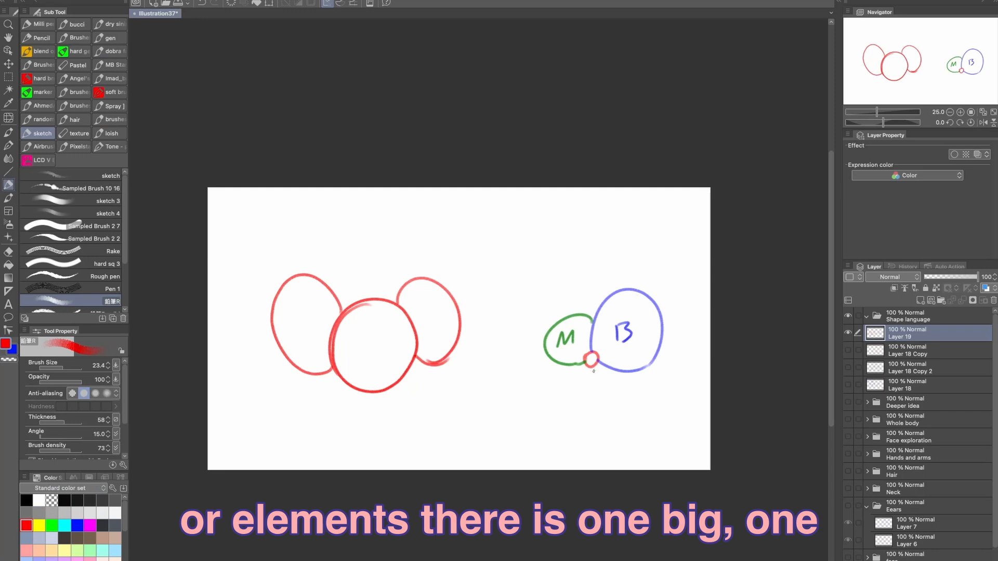
pyautogui.moveTo(562, 420); pyautogui.dragTo(565, 433)
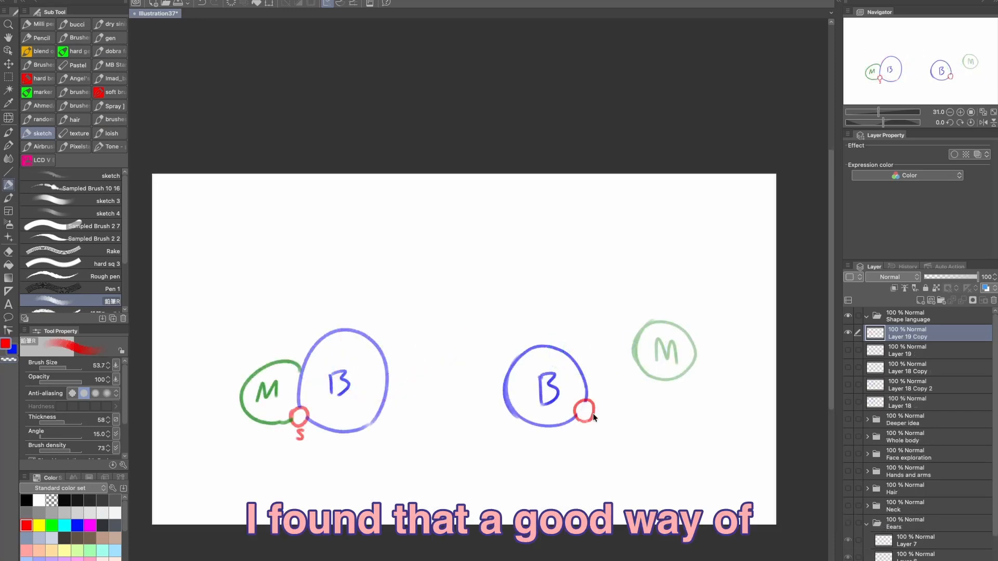
# Step: Write a red S inside the small circle attached to the second large blue circle, using brush size 15.6
pyautogui.press('[')
pyautogui.moveTo(589, 405); pyautogui.dragTo(581, 419)
pyautogui.hotkey('ctrl', 'z')
pyautogui.press('[')
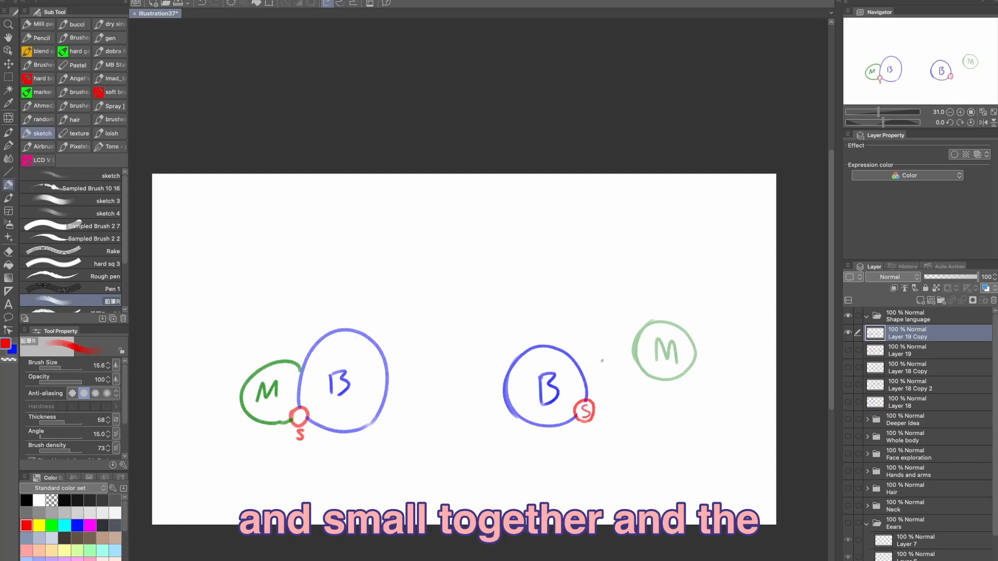
pyautogui.moveTo(618, 385)
pyautogui.mouseDown()
pyautogui.moveTo(622, 401)
pyautogui.moveTo(625, 391)
pyautogui.mouseUp()
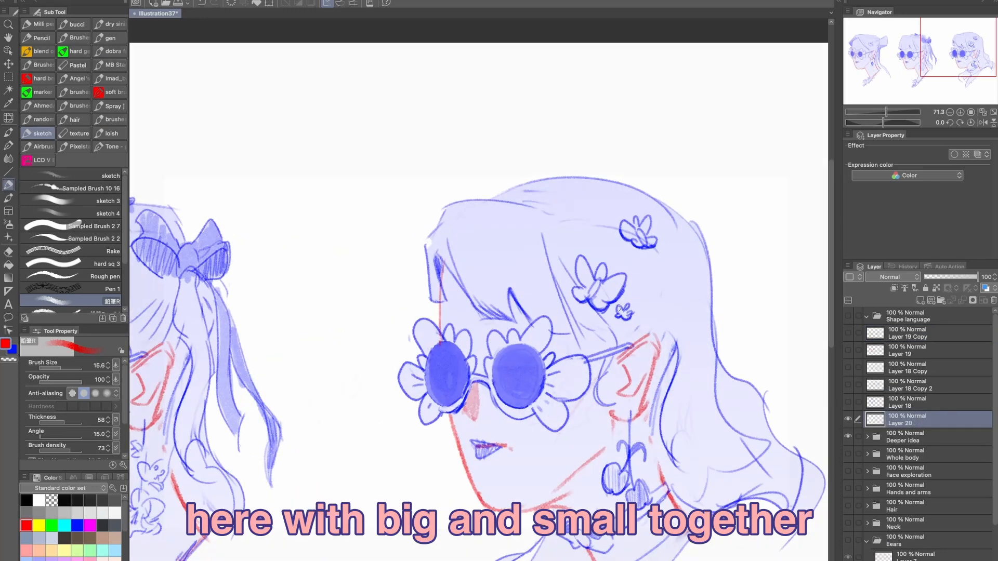
# Step: Circle the smallest butterfly hairpin in red and the largest one in blue
pyautogui.moveTo(624, 293)
pyautogui.mouseDown()
pyautogui.moveTo(636, 320)
pyautogui.moveTo(619, 319)
pyautogui.moveTo(629, 301)
pyautogui.mouseUp()
pyautogui.hotkey('ctrl', 'z')
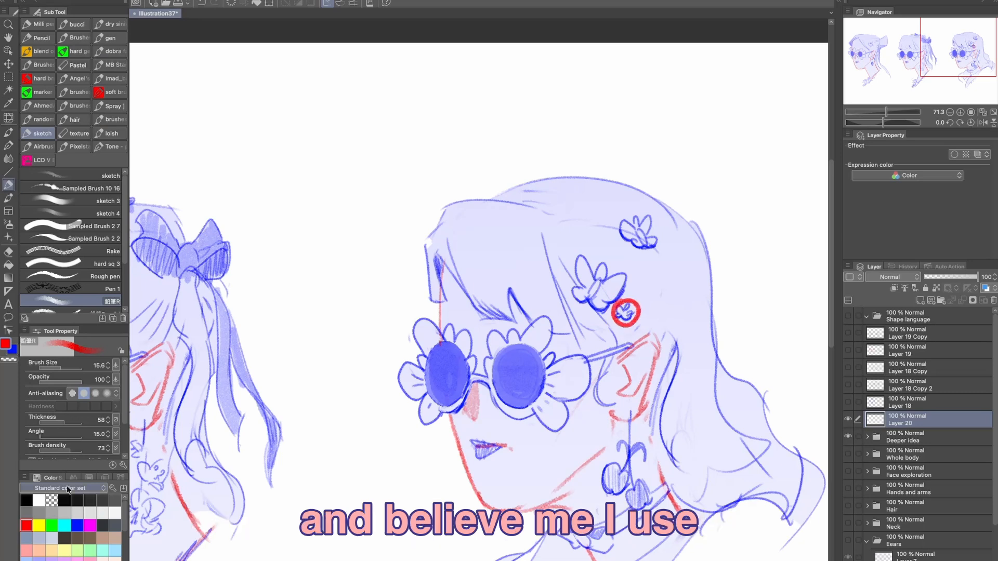
pyautogui.click(77, 525)
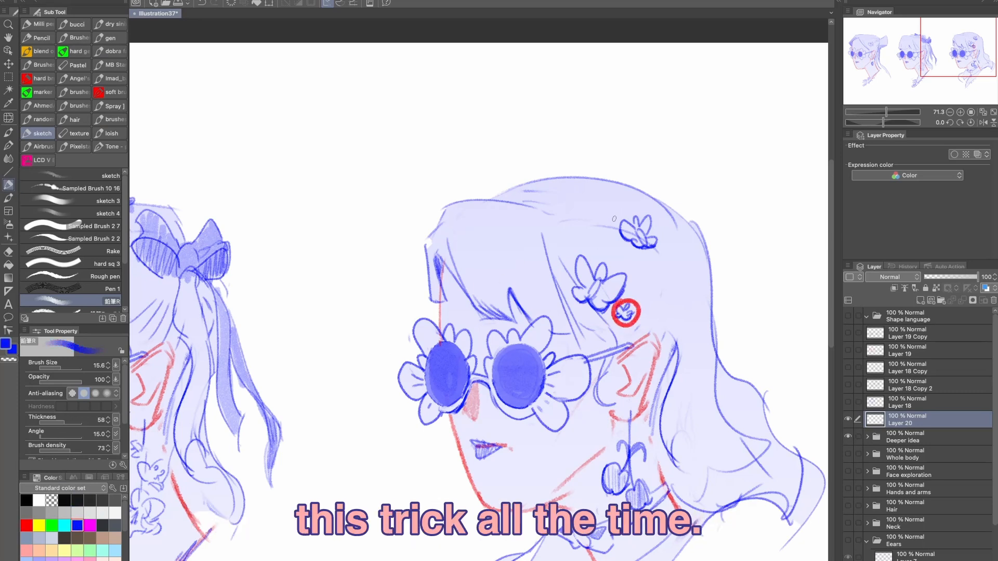
pyautogui.moveTo(611, 254)
pyautogui.mouseDown()
pyautogui.moveTo(607, 314)
pyautogui.moveTo(616, 266)
pyautogui.mouseUp()
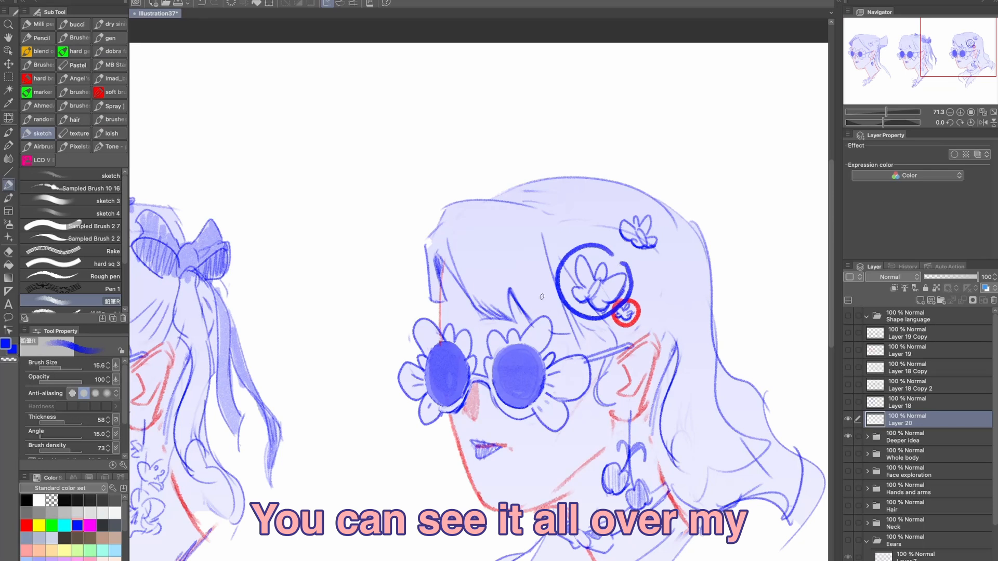
# Step: Circle the uppermost butterfly hairpin in dark green (HEX 008A00)
pyautogui.click(52, 525)
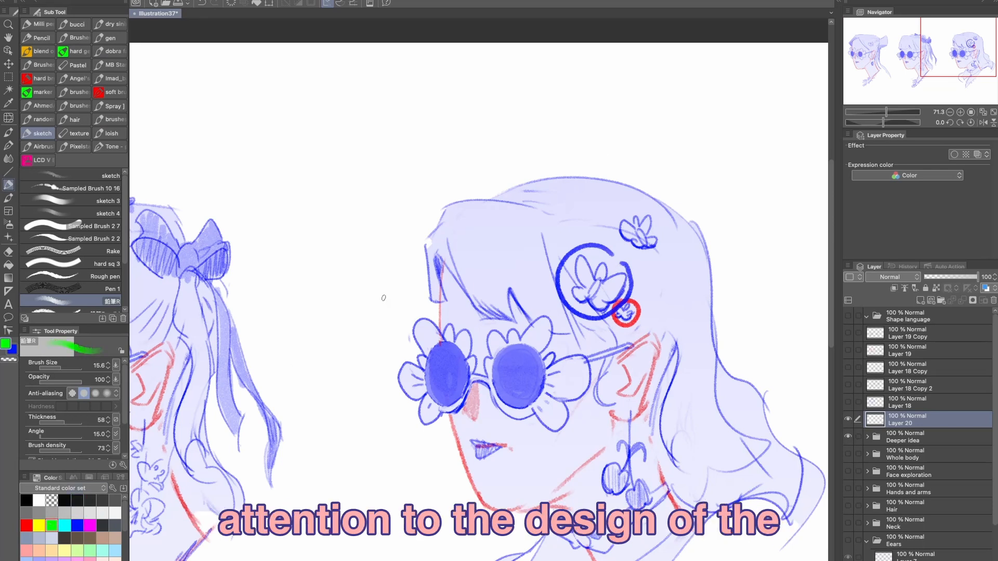
pyautogui.doubleClick(7, 344)
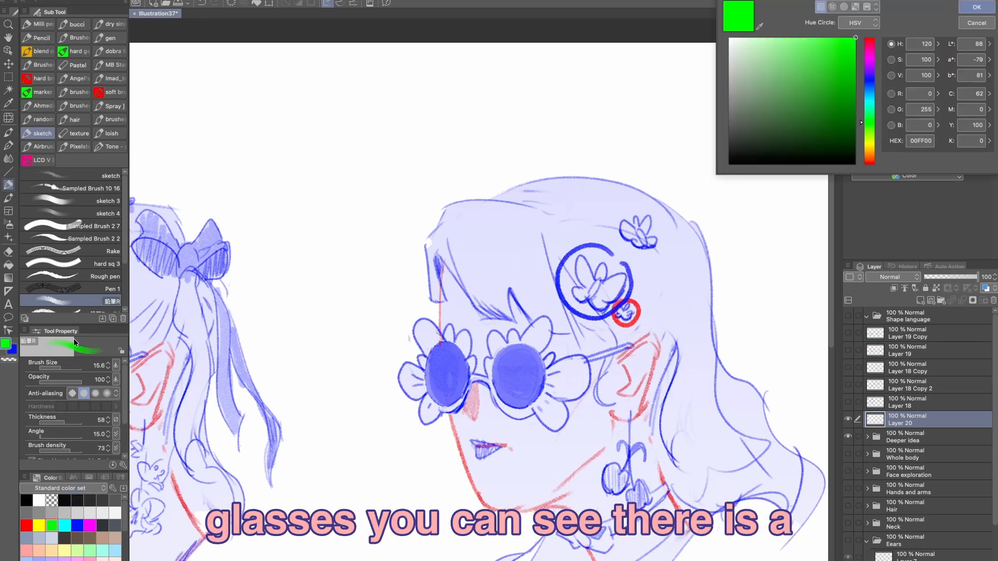
pyautogui.moveTo(856, 81); pyautogui.dragTo(858, 93)
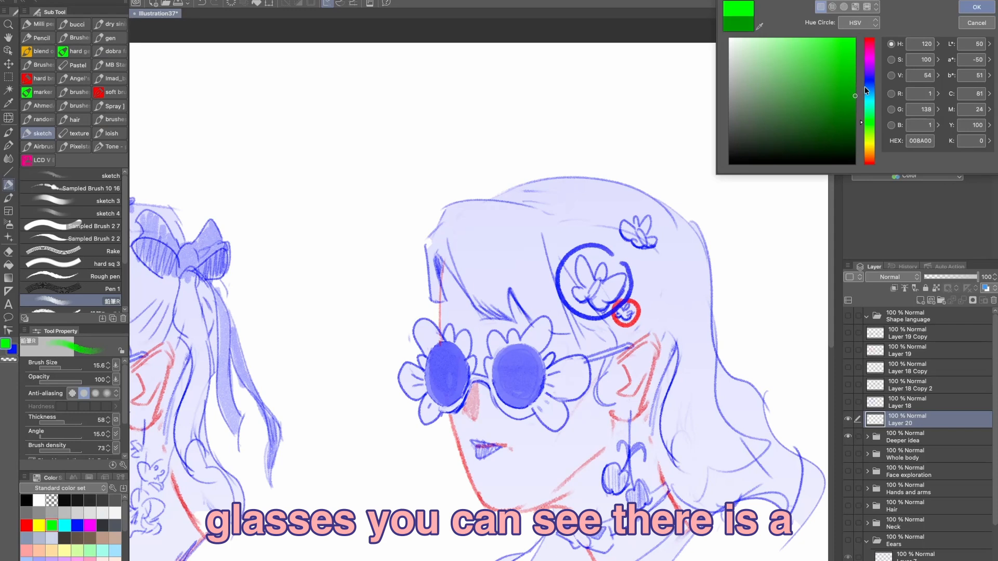
pyautogui.click(970, 11)
pyautogui.moveTo(629, 208)
pyautogui.mouseDown()
pyautogui.moveTo(646, 257)
pyautogui.moveTo(628, 208)
pyautogui.moveTo(640, 252)
pyautogui.moveTo(649, 214)
pyautogui.moveTo(634, 248)
pyautogui.mouseUp()
pyautogui.hotkey('ctrl', 'z')
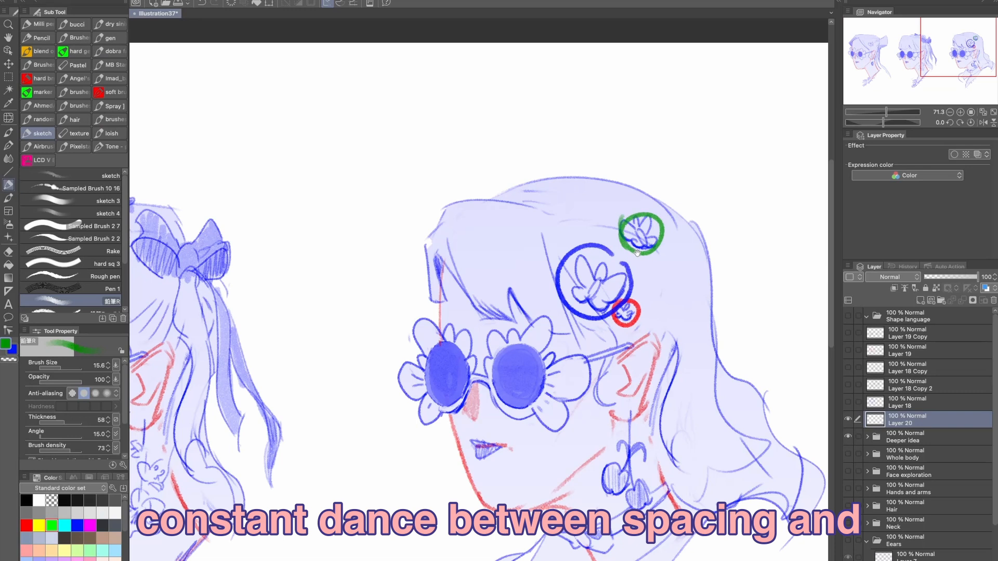
pyautogui.scroll(-2, 633, 248)
pyautogui.scroll(-1, 633, 248)
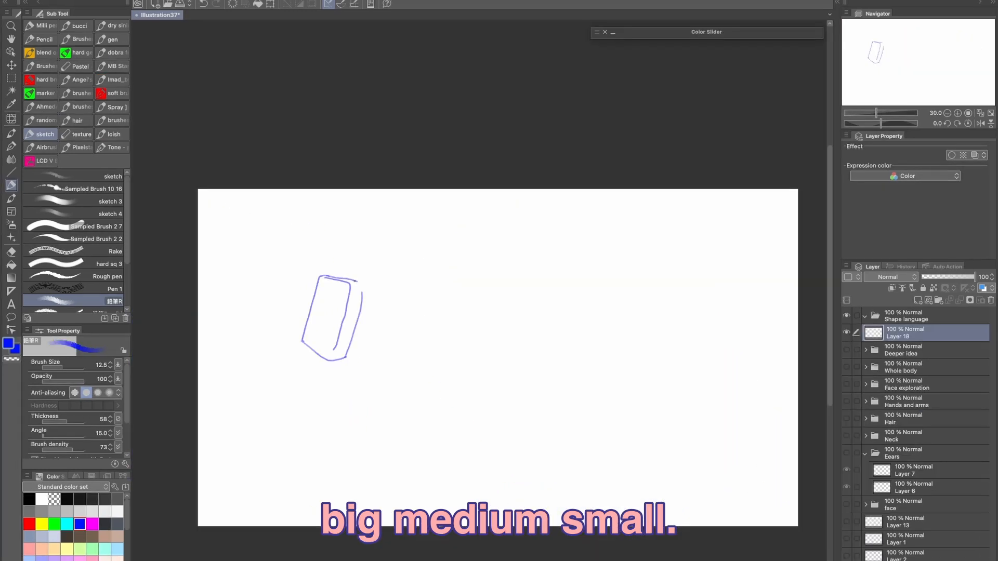
# Step: Complete the upper corner and outer side edge of the slanted blue block, tidying its lines with the soft eraser
pyautogui.moveTo(356, 282)
pyautogui.mouseDown()
pyautogui.moveTo(363, 312)
pyautogui.moveTo(366, 286)
pyautogui.mouseUp()
pyautogui.press('e')
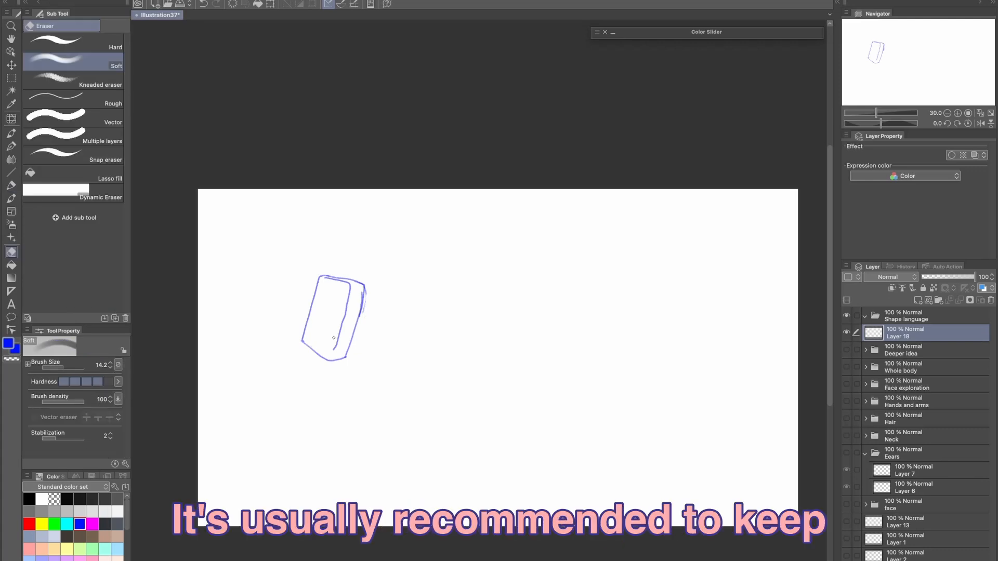
pyautogui.press('b')
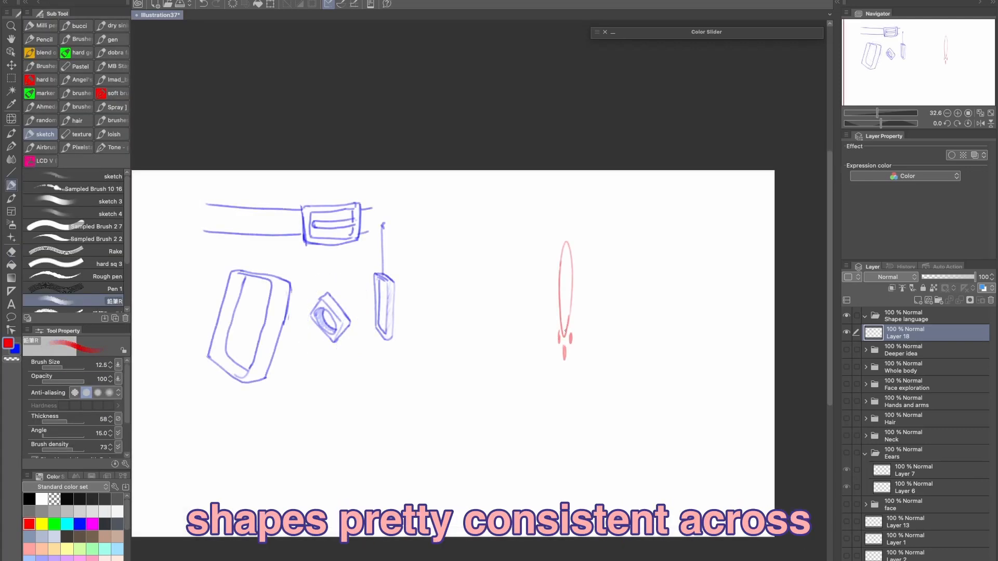
# Step: With brush size 7.1, refine the drops under the long red oval and the lenses of the round red glasses
pyautogui.press('[')
pyautogui.press('[')
pyautogui.press('[')
pyautogui.moveTo(571, 338); pyautogui.dragTo(563, 341)
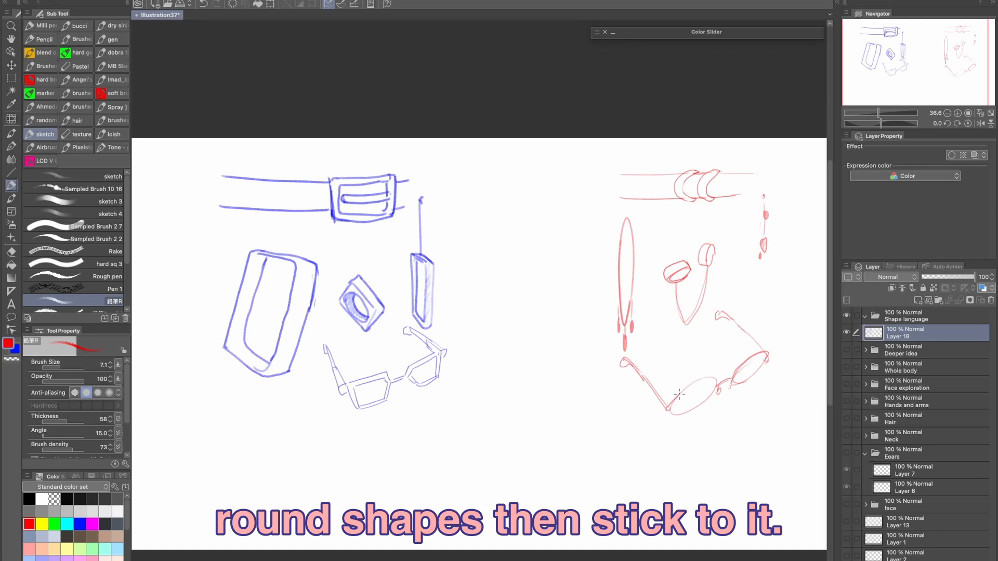
pyautogui.moveTo(679, 394); pyautogui.dragTo(712, 377)
pyautogui.moveTo(670, 413); pyautogui.dragTo(756, 373)
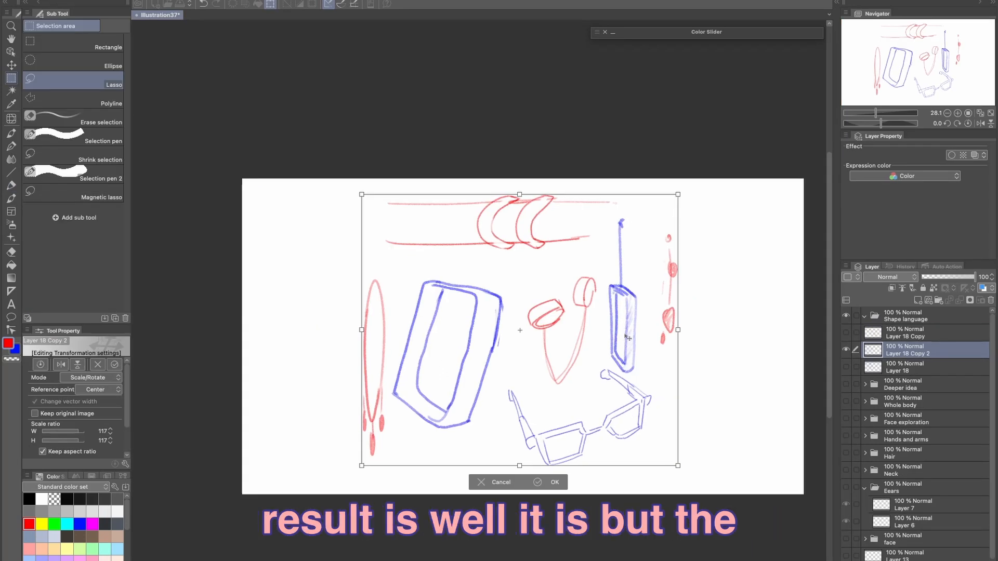
# Step: Enlarge the mixed red and blue accessory sketches to 117% and save the illustration
pyautogui.press('Return')
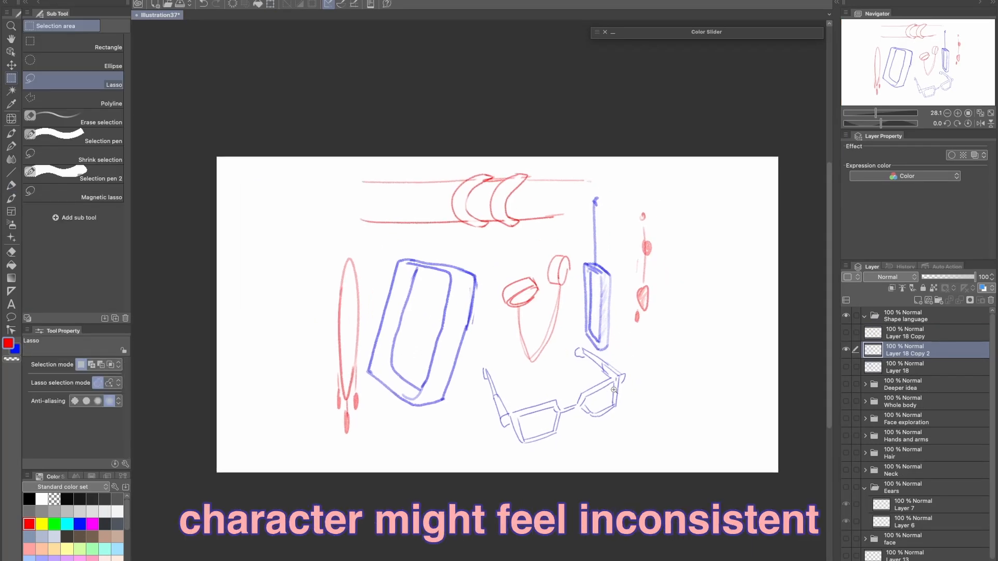
pyautogui.scroll(-2, 613, 390)
pyautogui.scroll(2, 639, 364)
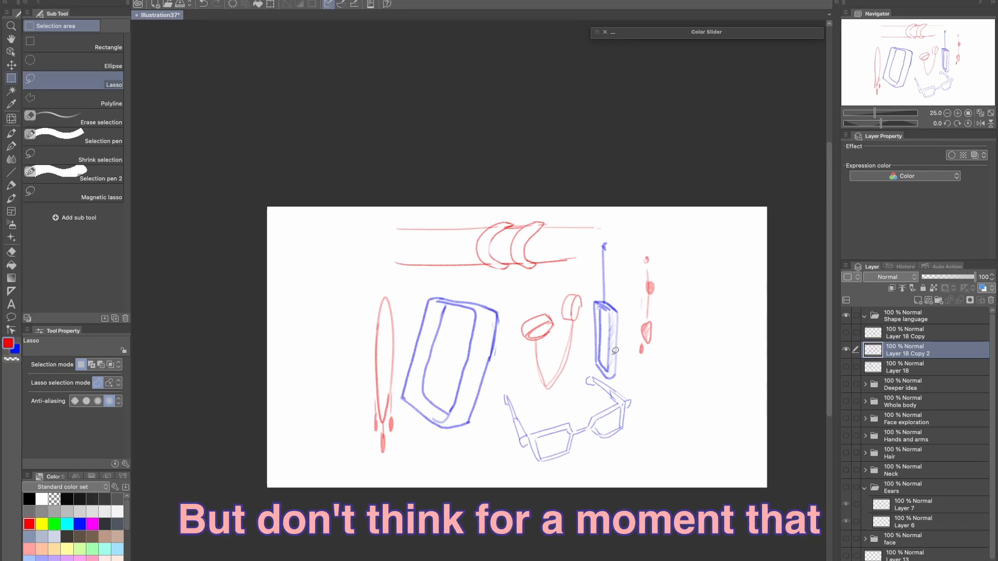
pyautogui.press('super+s')
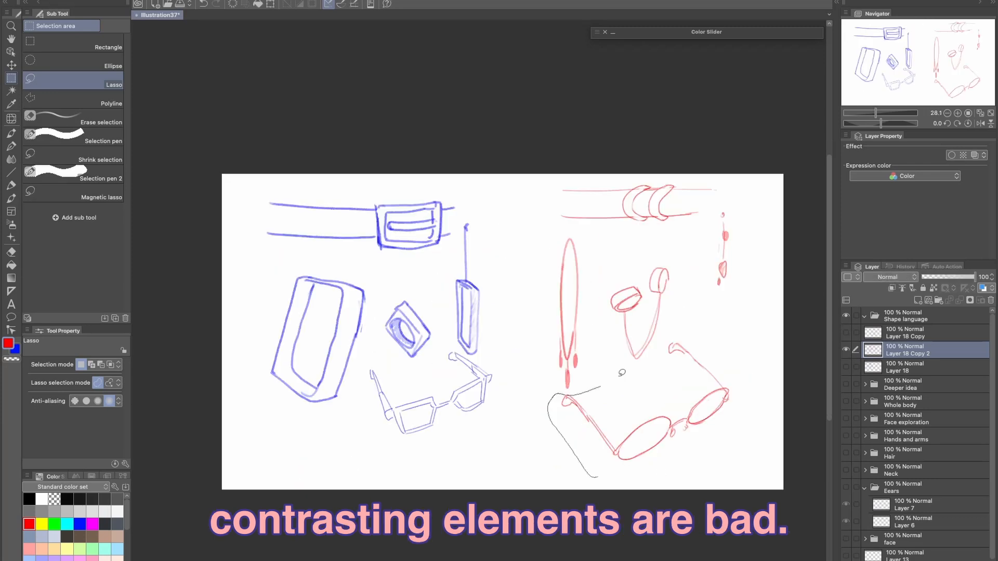
# Step: Lasso the round red glasses below the other red accessories, delete them, and clear the selection
pyautogui.moveTo(622, 373); pyautogui.dragTo(705, 316)
pyautogui.press('super+z')
pyautogui.moveTo(564, 431)
pyautogui.mouseDown()
pyautogui.moveTo(556, 398)
pyautogui.moveTo(637, 368)
pyautogui.moveTo(759, 362)
pyautogui.moveTo(563, 432)
pyautogui.mouseUp()
pyautogui.press('Delete')
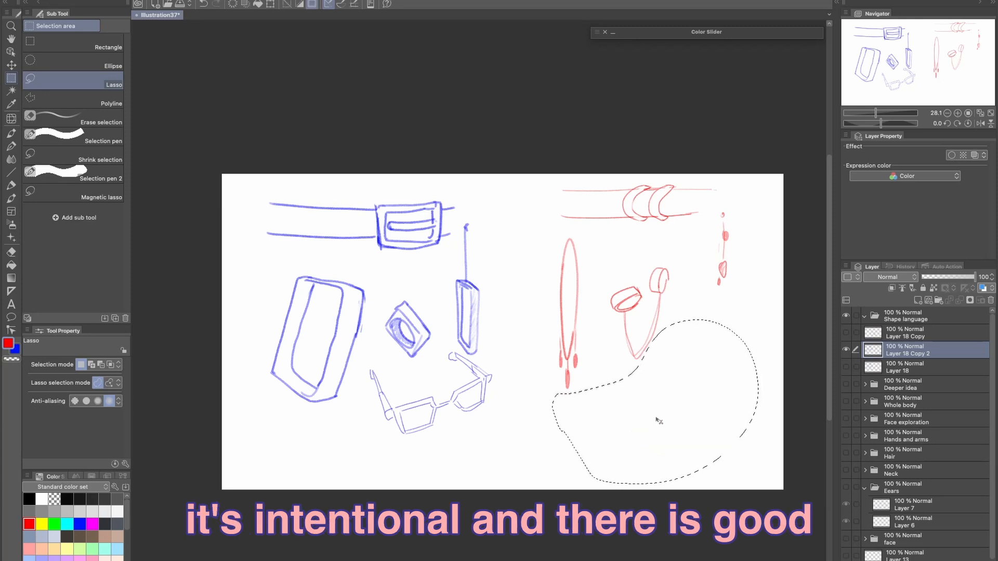
pyautogui.press('super+d')
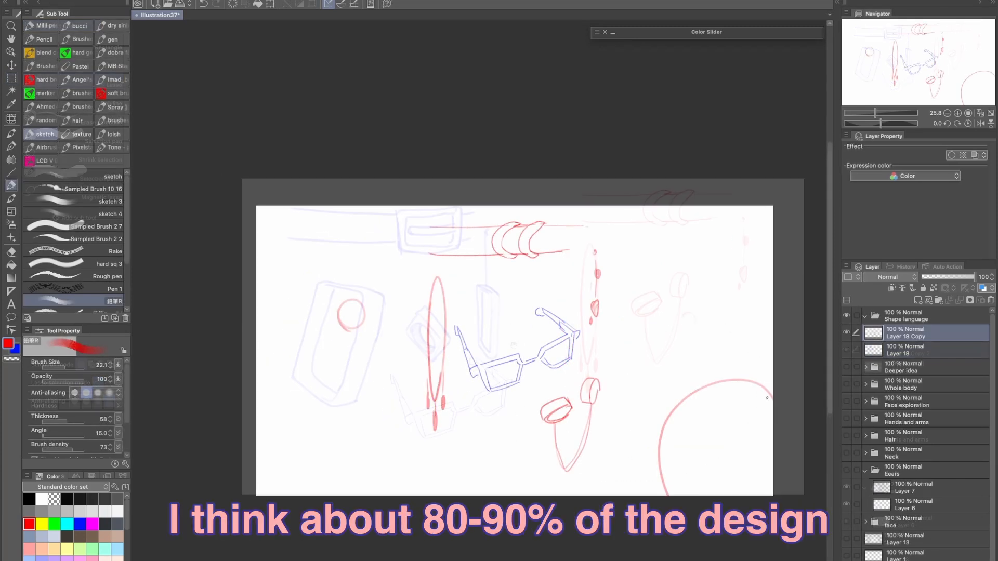
# Step: Scatter loose red circles of varying size around the red accessories and blue squarish glasses
pyautogui.moveTo(287, 489)
pyautogui.mouseDown()
pyautogui.moveTo(329, 457)
pyautogui.moveTo(349, 497)
pyautogui.mouseUp()
pyautogui.moveTo(294, 196)
pyautogui.mouseDown()
pyautogui.moveTo(330, 259)
pyautogui.moveTo(381, 183)
pyautogui.mouseUp()
pyautogui.hotkey('ctrl', 'z')
pyautogui.moveTo(279, 274); pyautogui.dragTo(276, 251)
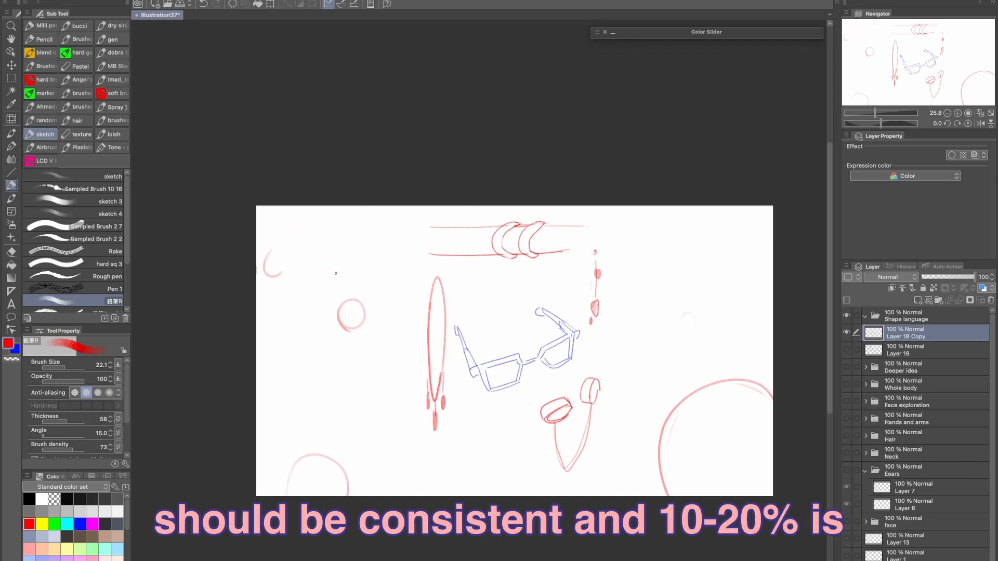
pyautogui.moveTo(698, 262); pyautogui.dragTo(697, 268)
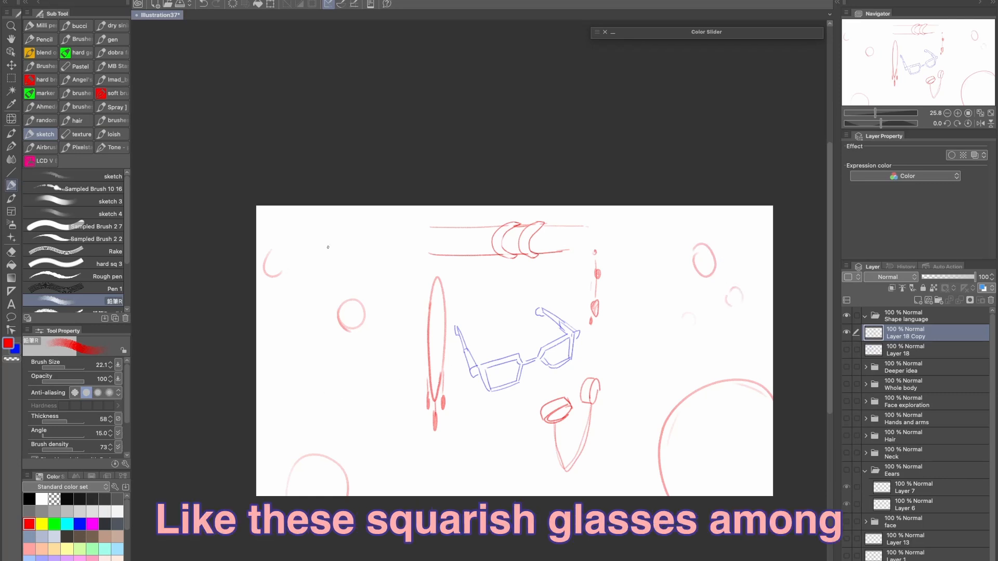
pyautogui.moveTo(341, 249)
pyautogui.mouseDown()
pyautogui.moveTo(361, 264)
pyautogui.moveTo(344, 251)
pyautogui.mouseUp()
# Step: Reduce the brush size to 10.3 and draw a hooked red curve beside the small red drop earring
pyautogui.moveTo(545, 389); pyautogui.dragTo(556, 382)
pyautogui.moveTo(555, 382)
pyautogui.mouseDown()
pyautogui.moveTo(516, 385)
pyautogui.moveTo(555, 399)
pyautogui.mouseUp()
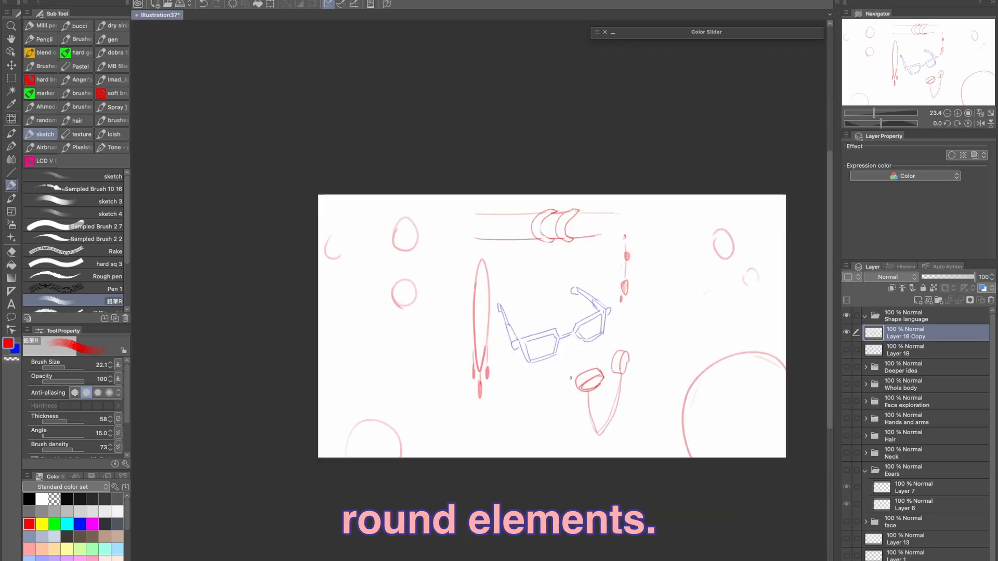
pyautogui.moveTo(606, 367); pyautogui.dragTo(579, 368)
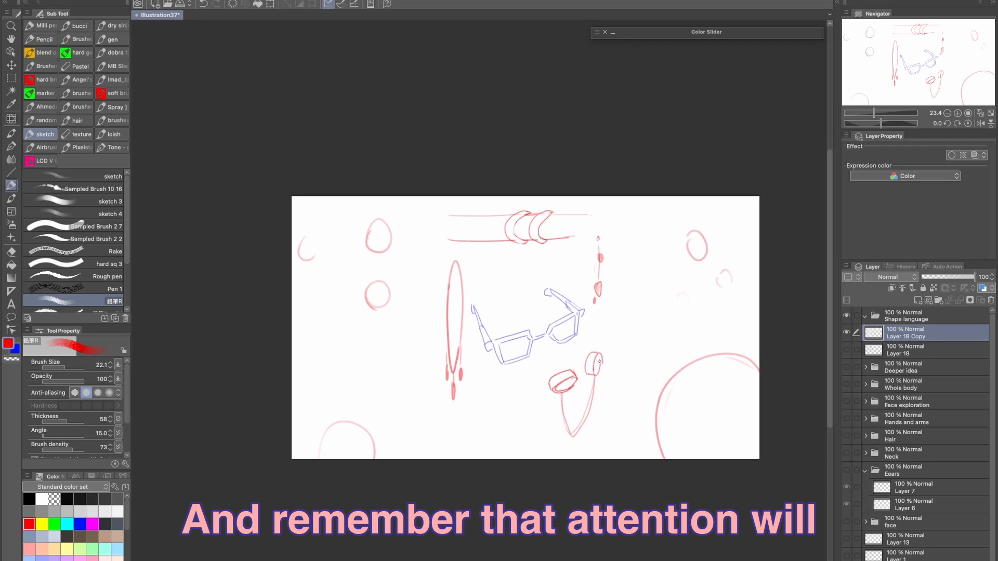
pyautogui.press('[')
pyautogui.press('[')
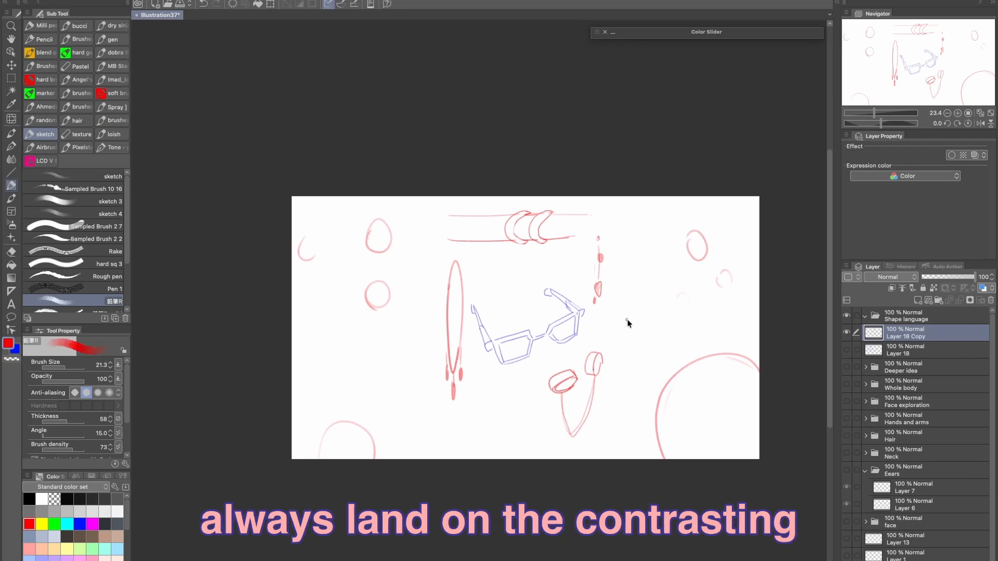
pyautogui.press('[')
pyautogui.press('[')
pyautogui.moveTo(624, 313); pyautogui.dragTo(627, 316)
pyautogui.scroll(2, 631, 315)
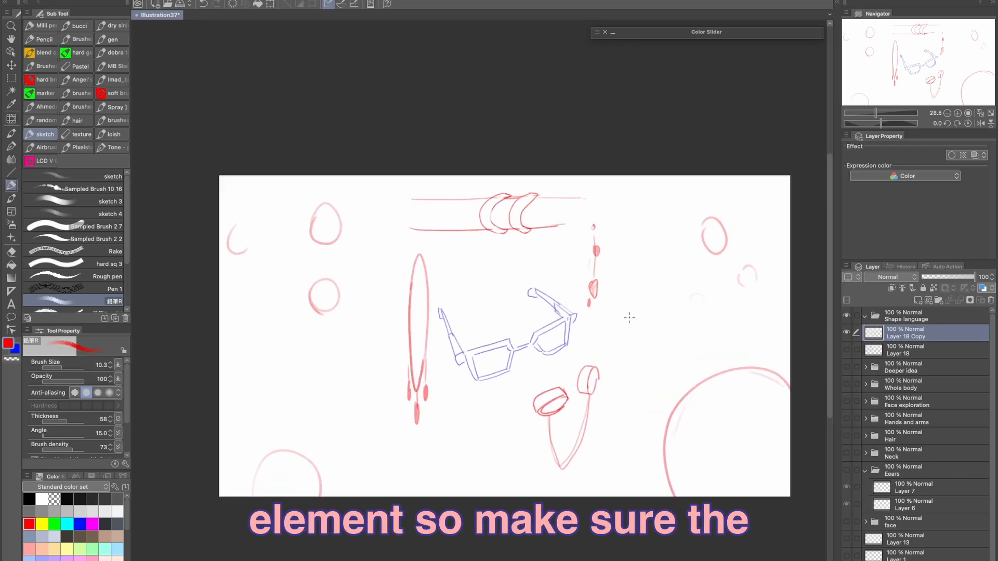
pyautogui.moveTo(634, 242)
pyautogui.mouseDown()
pyautogui.moveTo(643, 279)
pyautogui.moveTo(683, 310)
pyautogui.mouseUp()
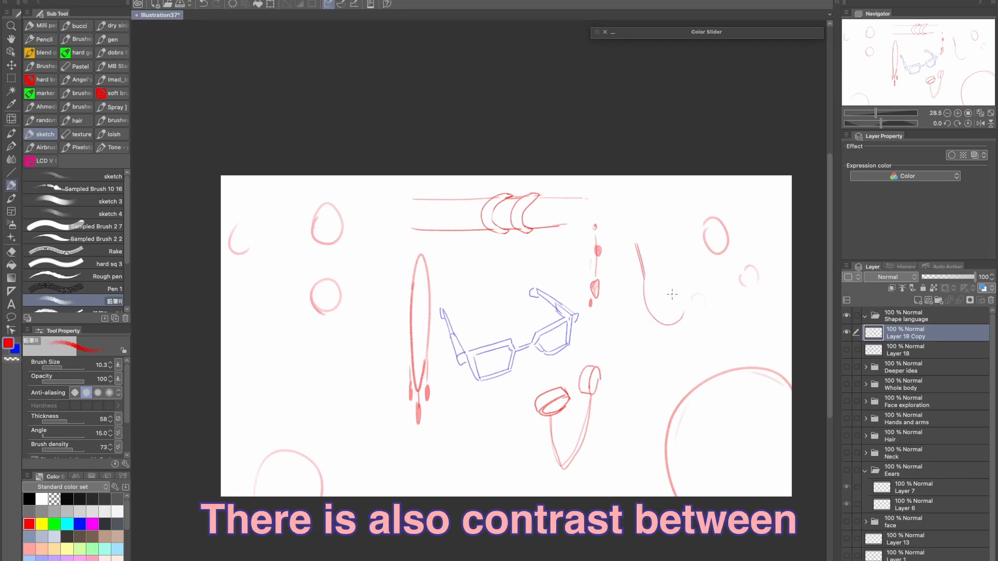
pyautogui.moveTo(647, 279); pyautogui.dragTo(683, 311)
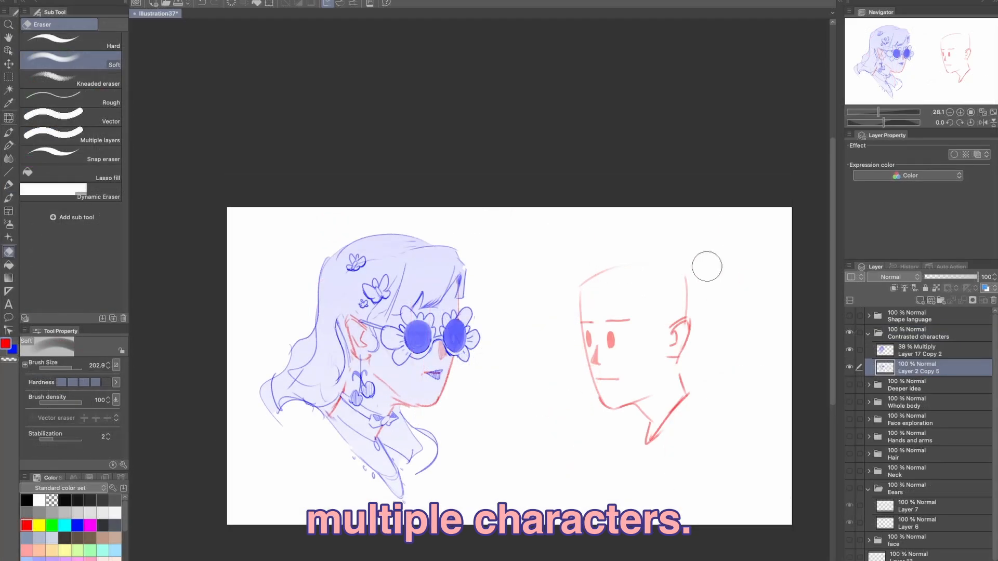
# Step: Sketch short angular hair with sideburns, squarish glasses and small geometric accessories on the bare head in blue
pyautogui.press('p')
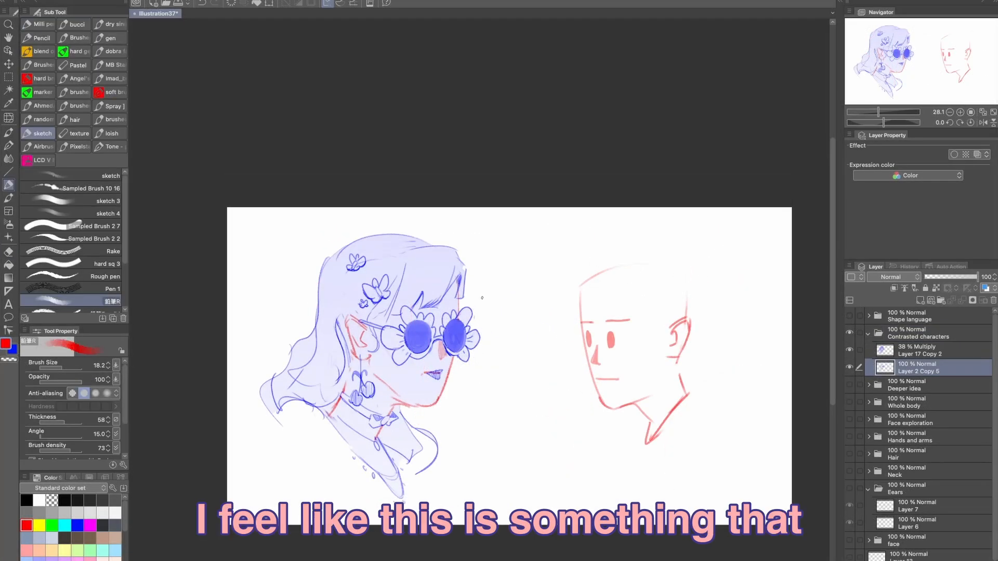
pyautogui.press('x')
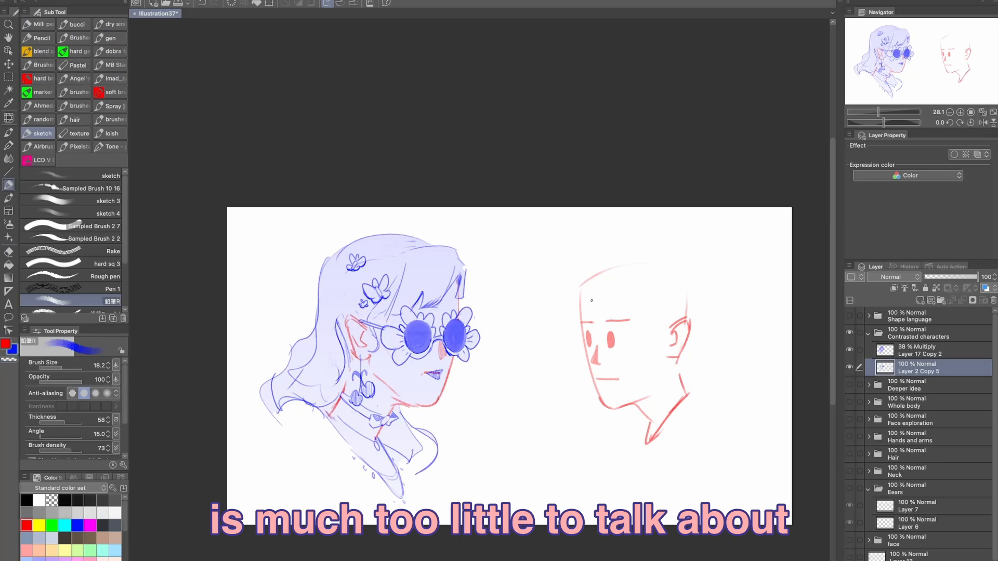
pyautogui.moveTo(585, 285); pyautogui.dragTo(594, 291)
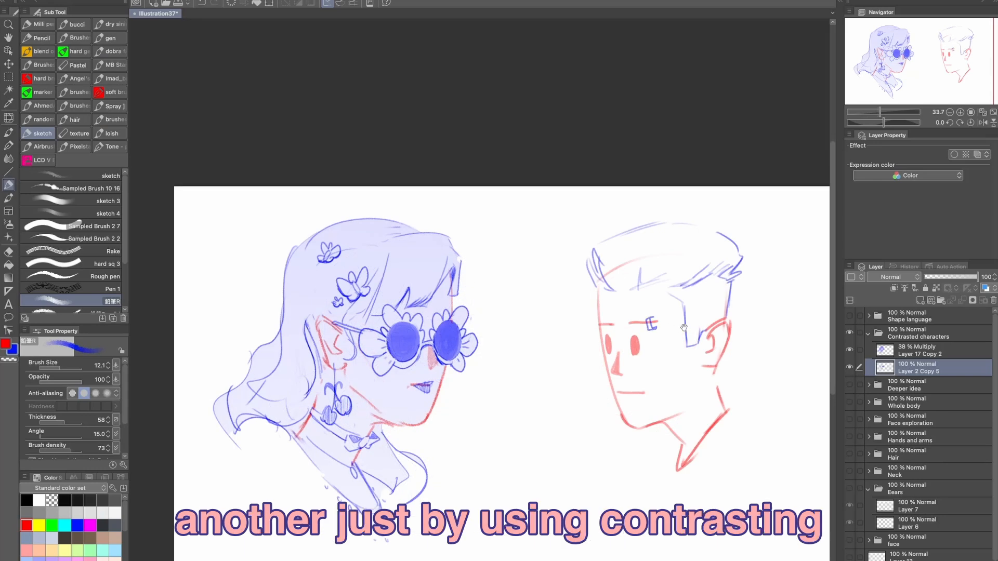
pyautogui.scroll(2, 695, 343)
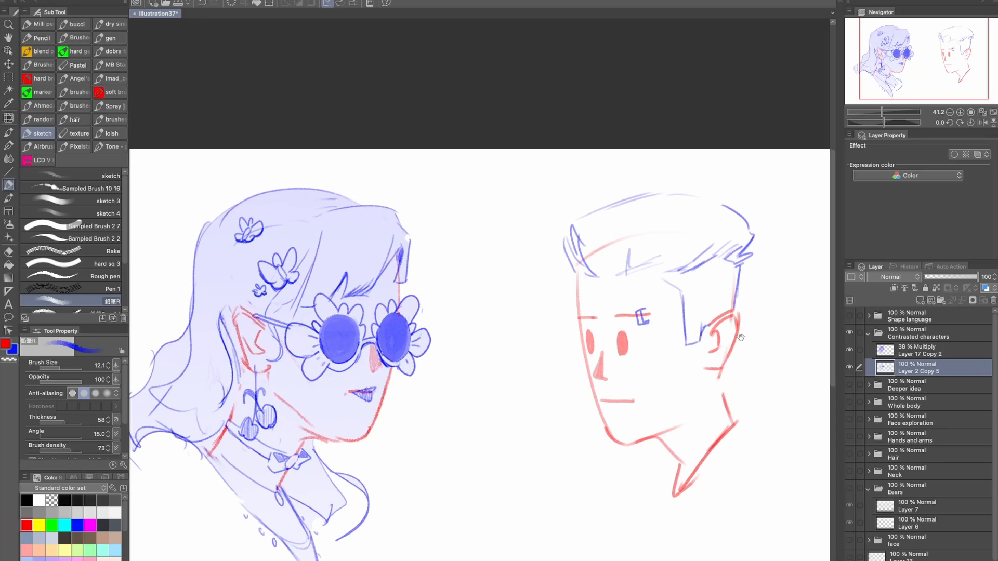
pyautogui.moveTo(732, 329)
pyautogui.mouseDown()
pyautogui.moveTo(742, 340)
pyautogui.moveTo(734, 341)
pyautogui.mouseUp()
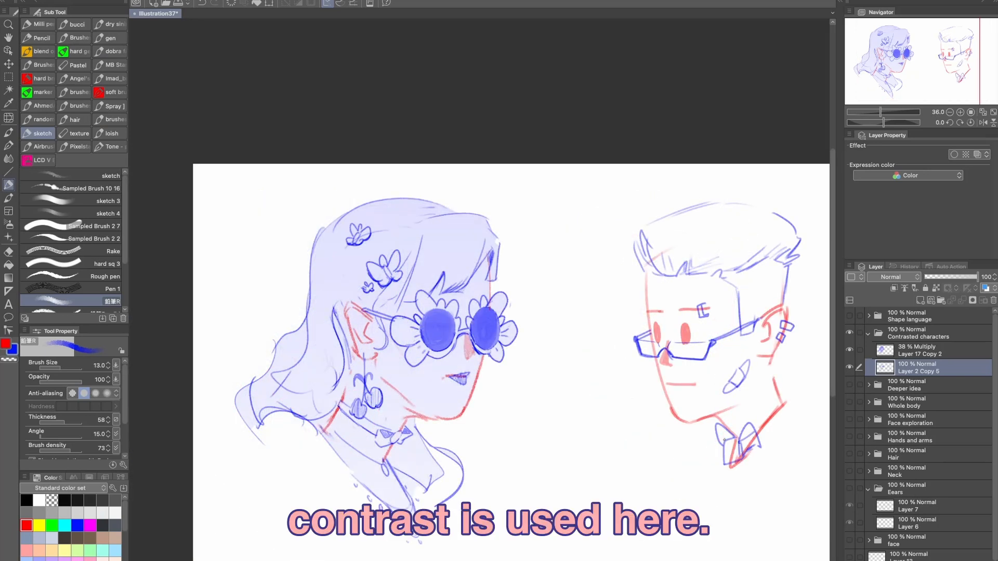
# Step: Draw the tie tails hanging below the man's neck and an angular shirt collar wrapping around it in blue
pyautogui.moveTo(720, 456); pyautogui.dragTo(706, 495)
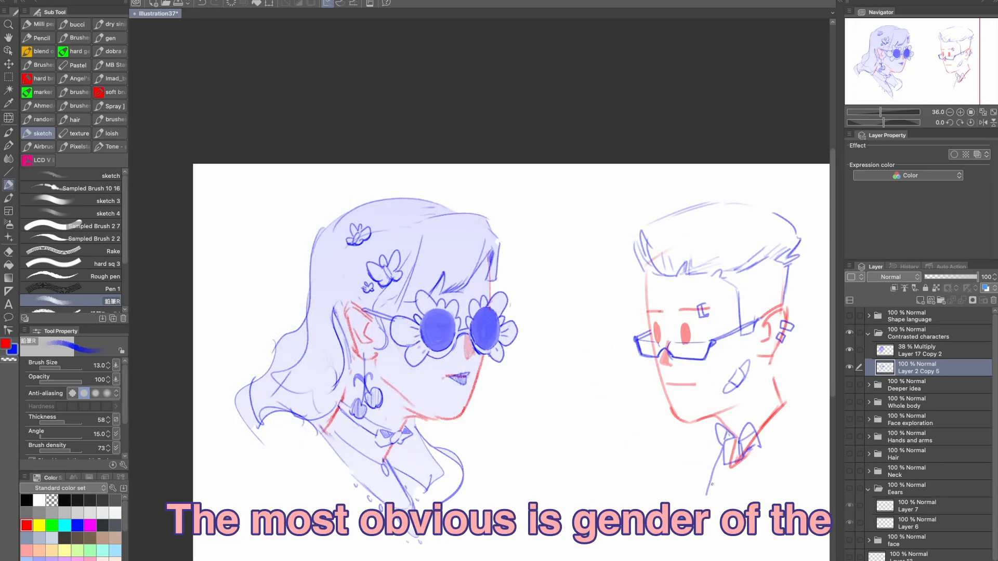
pyautogui.moveTo(723, 445); pyautogui.dragTo(707, 509)
pyautogui.moveTo(722, 455)
pyautogui.mouseDown()
pyautogui.moveTo(735, 469)
pyautogui.moveTo(730, 510)
pyautogui.mouseUp()
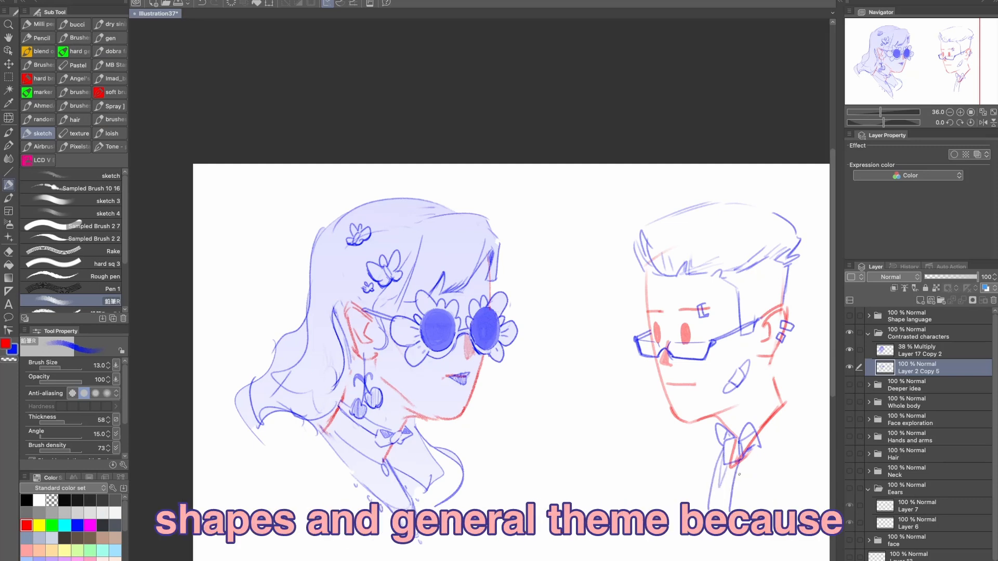
pyautogui.moveTo(747, 423); pyautogui.dragTo(795, 394)
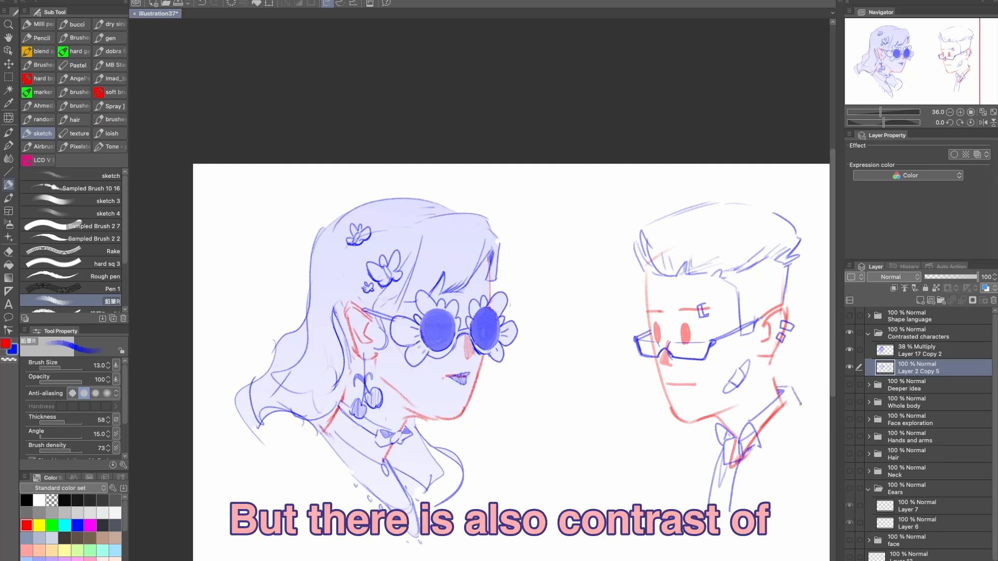
pyautogui.moveTo(760, 446); pyautogui.dragTo(799, 407)
pyautogui.moveTo(718, 416)
pyautogui.mouseDown()
pyautogui.moveTo(735, 438)
pyautogui.moveTo(703, 412)
pyautogui.mouseUp()
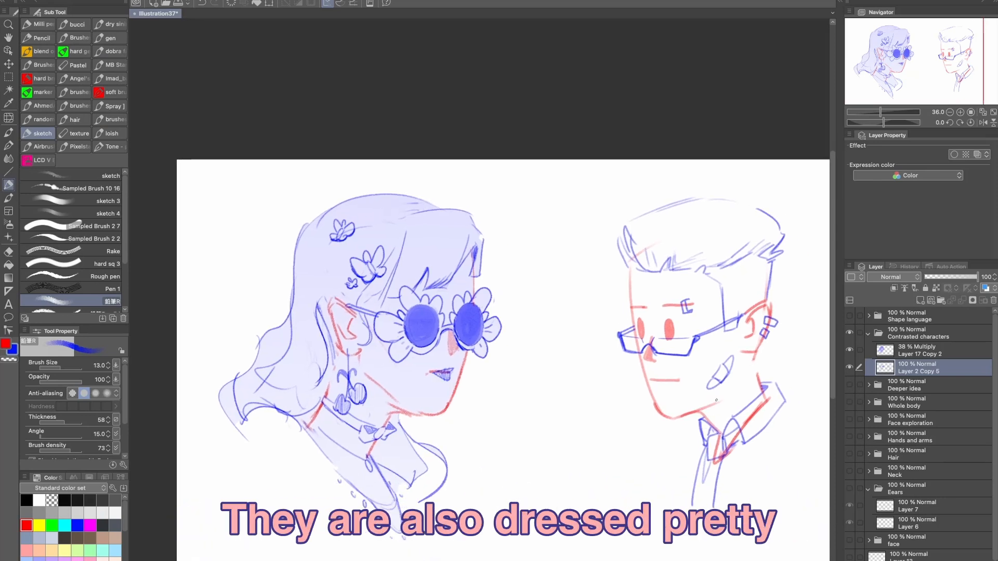
pyautogui.moveTo(671, 373); pyautogui.dragTo(672, 374)
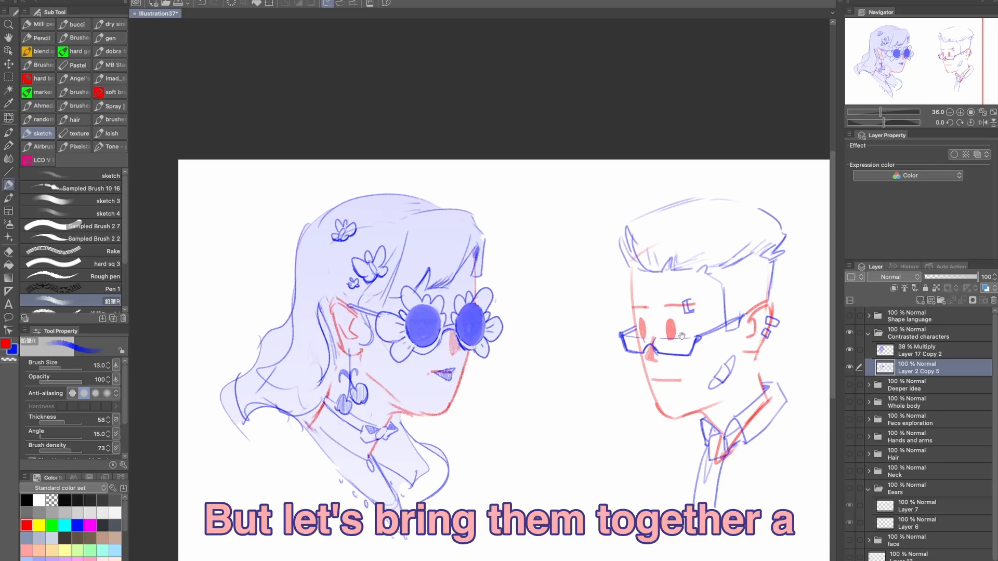
pyautogui.moveTo(681, 336); pyautogui.dragTo(683, 336)
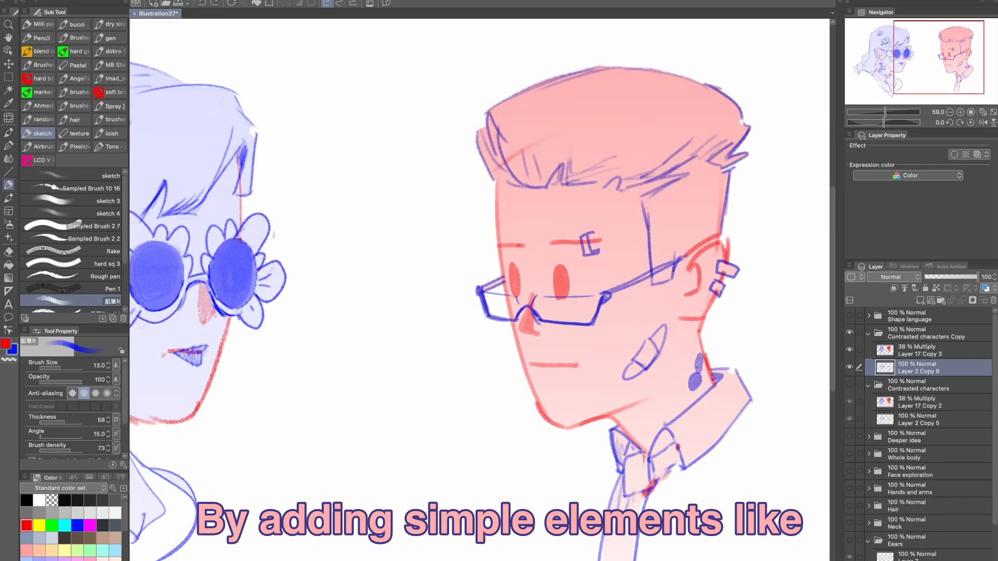
# Step: Draw a small blue flower tattoo on the man's neck just above the collar, undoing the last stray stroke
pyautogui.moveTo(697, 367)
pyautogui.mouseDown()
pyautogui.moveTo(707, 365)
pyautogui.moveTo(687, 374)
pyautogui.moveTo(698, 398)
pyautogui.moveTo(698, 365)
pyautogui.moveTo(714, 379)
pyautogui.mouseUp()
pyautogui.hotkey('ctrl', 'z')
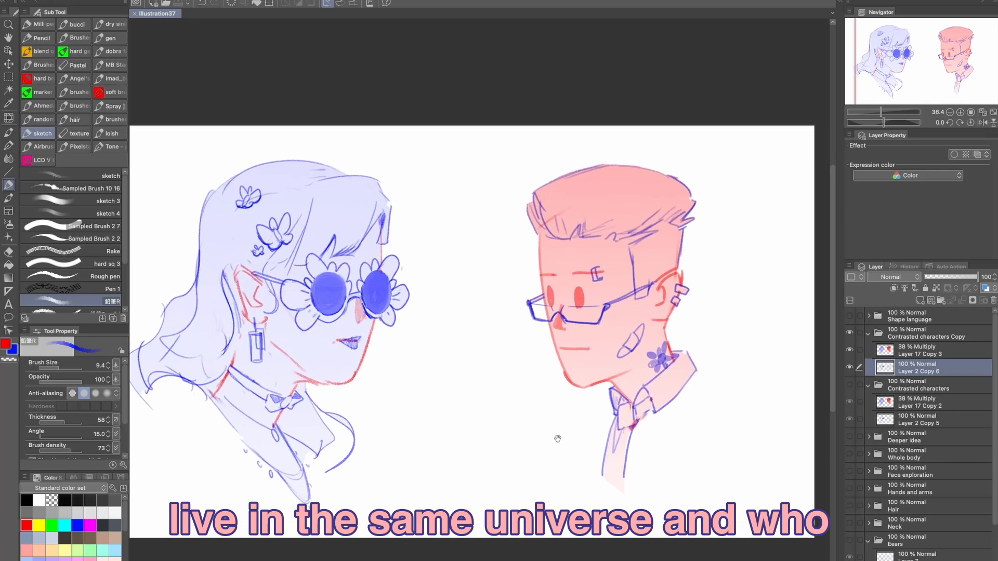
pyautogui.moveTo(557, 439); pyautogui.dragTo(574, 438)
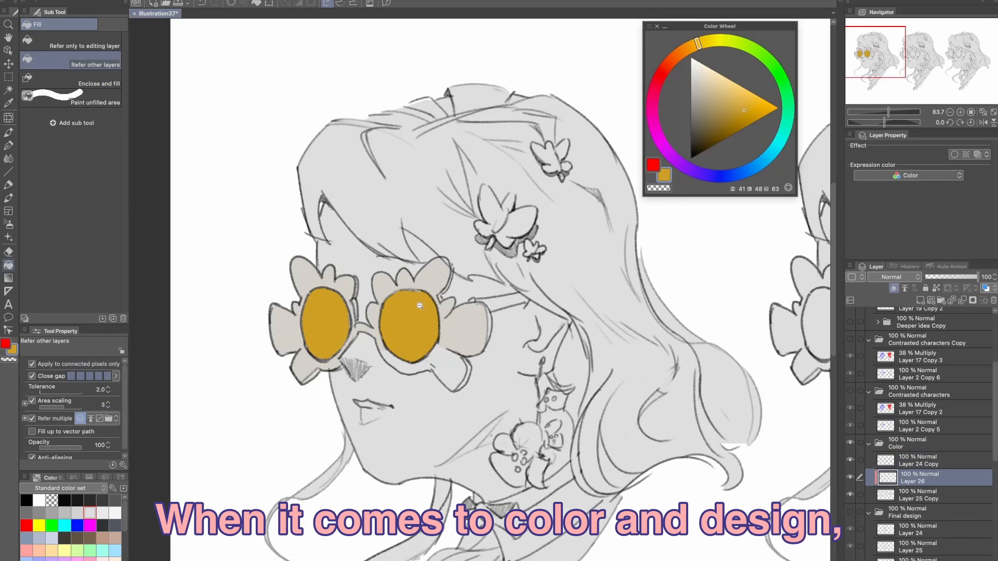
# Step: Fill the remaining petals of the first portrait's flower glasses with the sampled light beige and choose a muted orange tone
pyautogui.scroll(-3, 419, 306)
pyautogui.keyDown('alt'); pyautogui.click(442, 321); pyautogui.keyUp('alt')
pyautogui.click(434, 338)
pyautogui.click(402, 338)
pyautogui.scroll(-1, 572, 156)
pyautogui.click(681, 52)
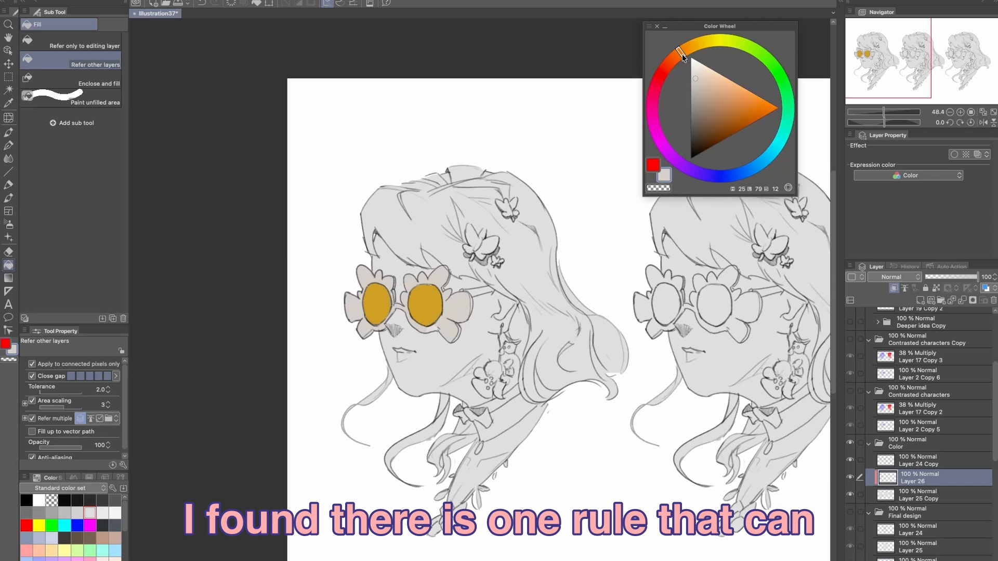
pyautogui.moveTo(698, 79); pyautogui.dragTo(712, 91)
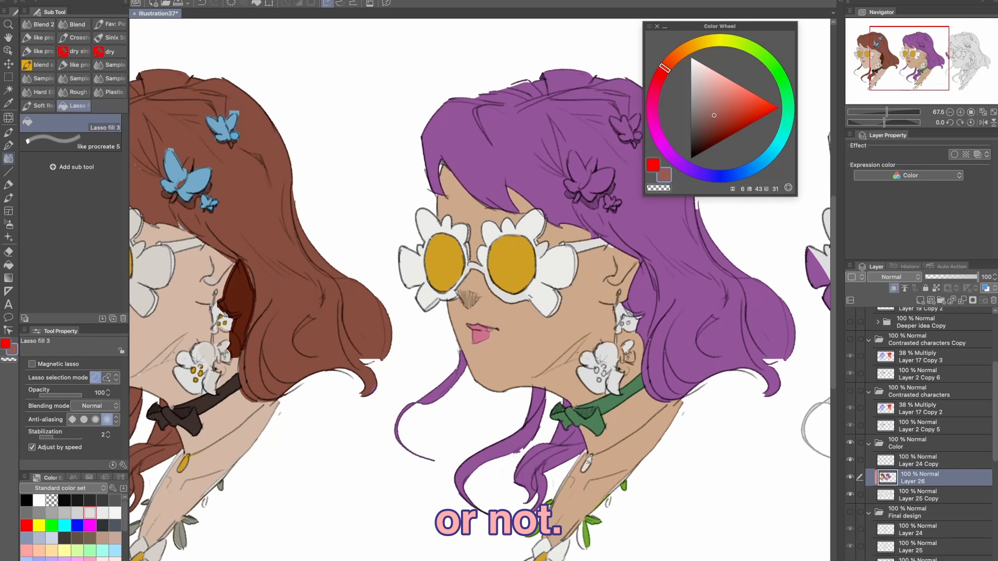
# Step: Choose a muted purple on the color wheel for the third portrait's complementary palette
pyautogui.scroll(-3, 589, 455)
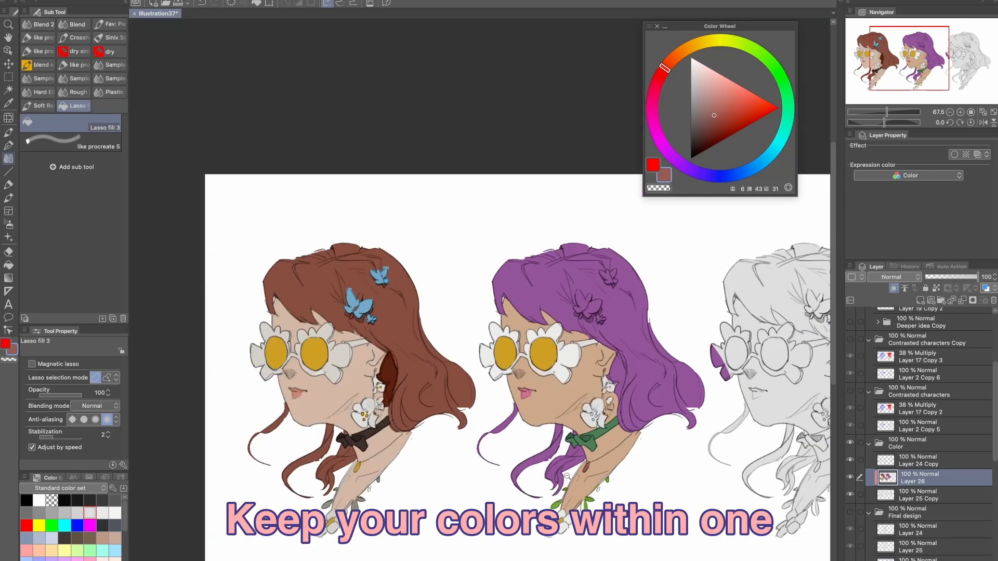
pyautogui.scroll(-3, 583, 464)
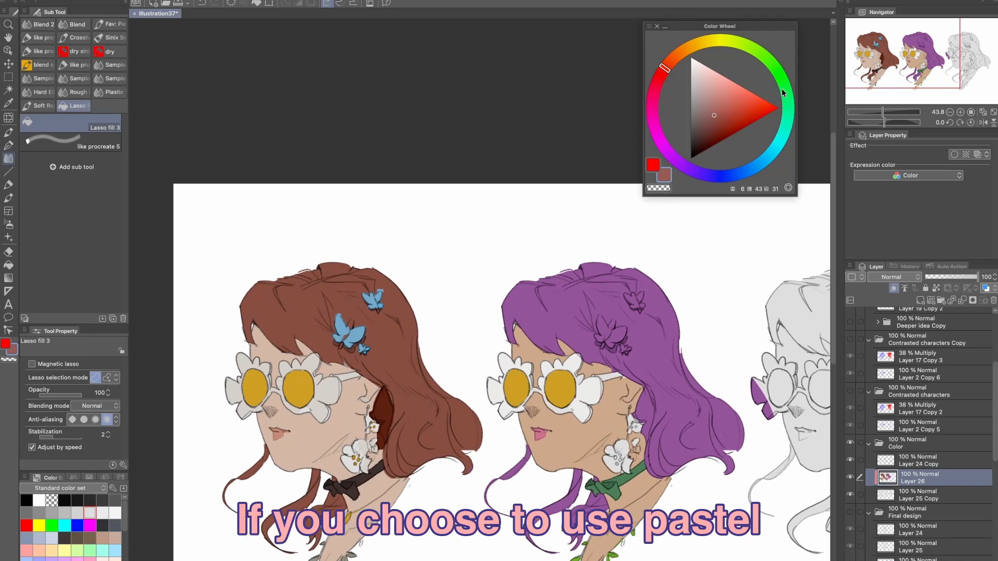
pyautogui.moveTo(786, 83); pyautogui.dragTo(785, 100)
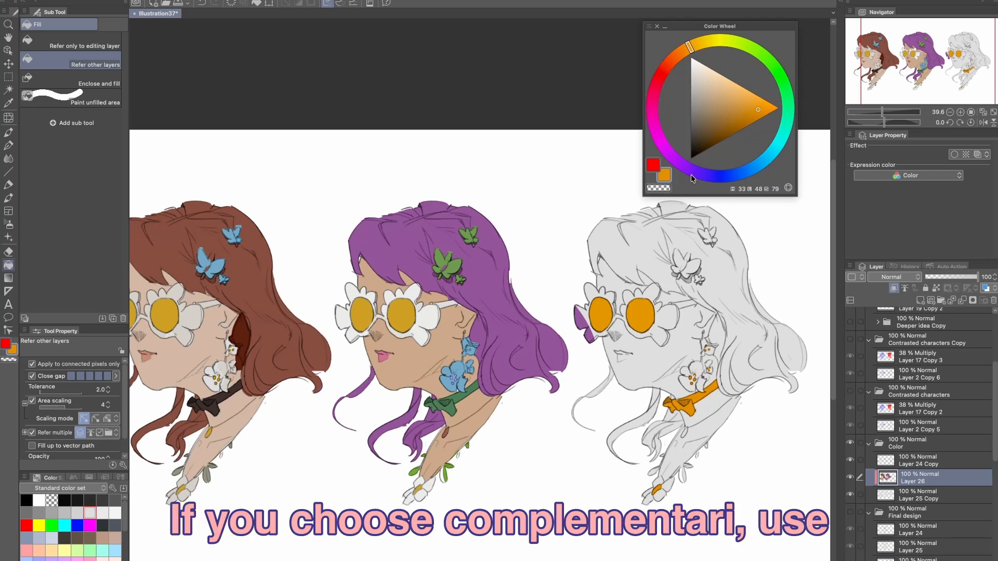
pyautogui.click(691, 174)
pyautogui.click(734, 97)
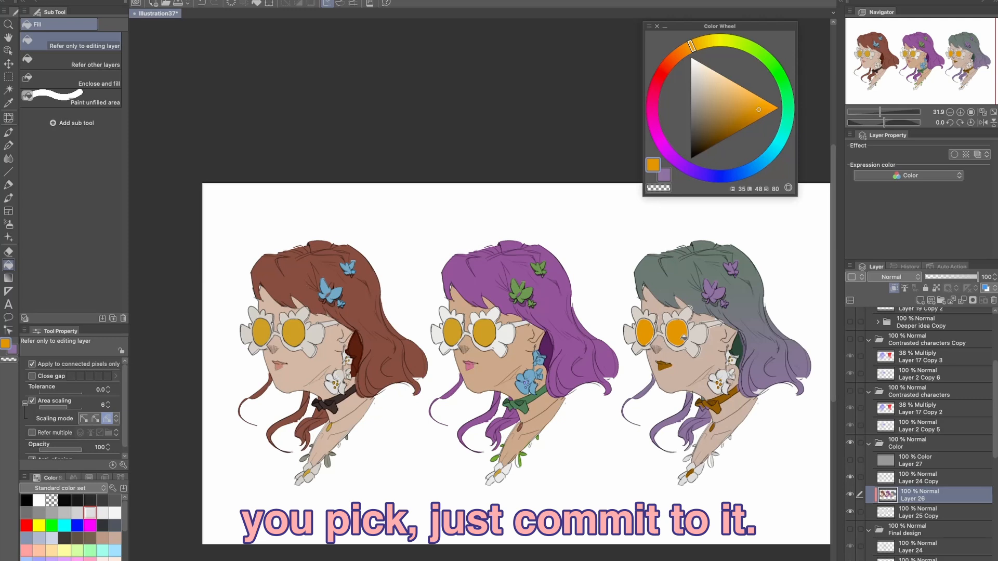
# Step: Select both orange lenses of the third portrait's glasses and apply a downward foreground-to-transparent gradient to them, redoing the first attempt
pyautogui.press('w')
pyautogui.click(675, 335)
pyautogui.keyDown('shift'); pyautogui.click(646, 333); pyautogui.keyUp('shift')
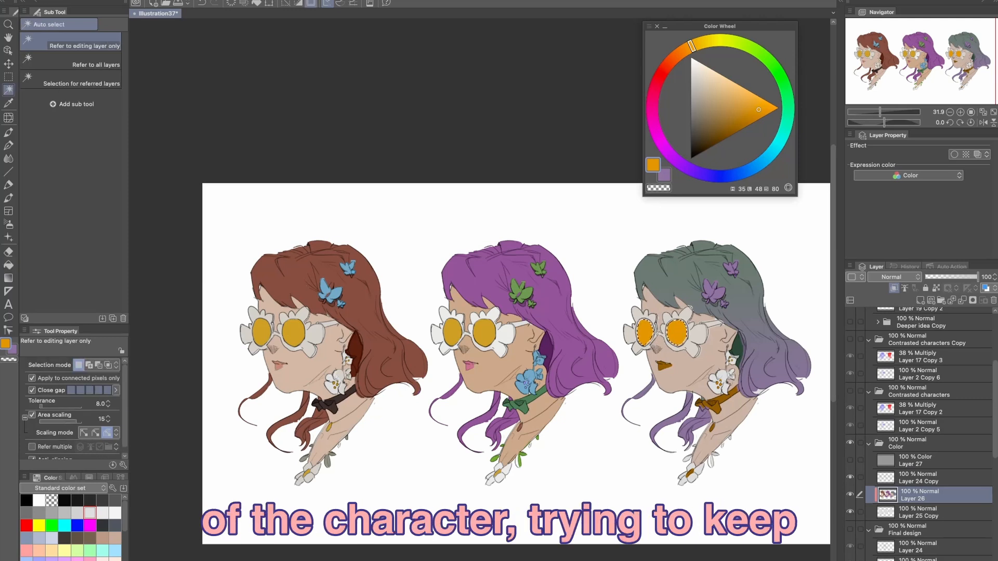
pyautogui.press('g')
pyautogui.moveTo(733, 126); pyautogui.dragTo(709, 138)
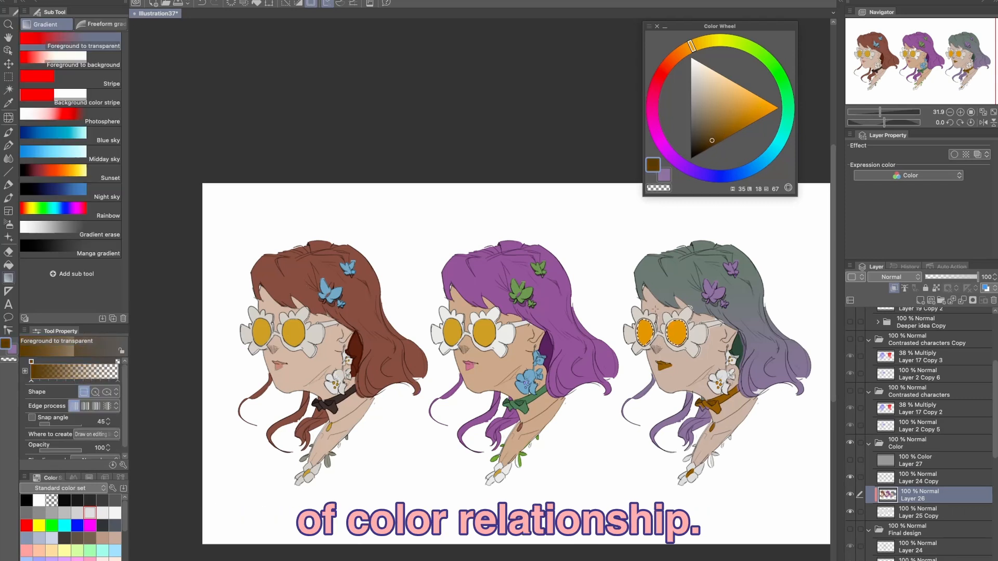
pyautogui.moveTo(657, 305); pyautogui.dragTo(660, 411)
pyautogui.press('super+z')
pyautogui.moveTo(658, 303); pyautogui.dragTo(660, 339)
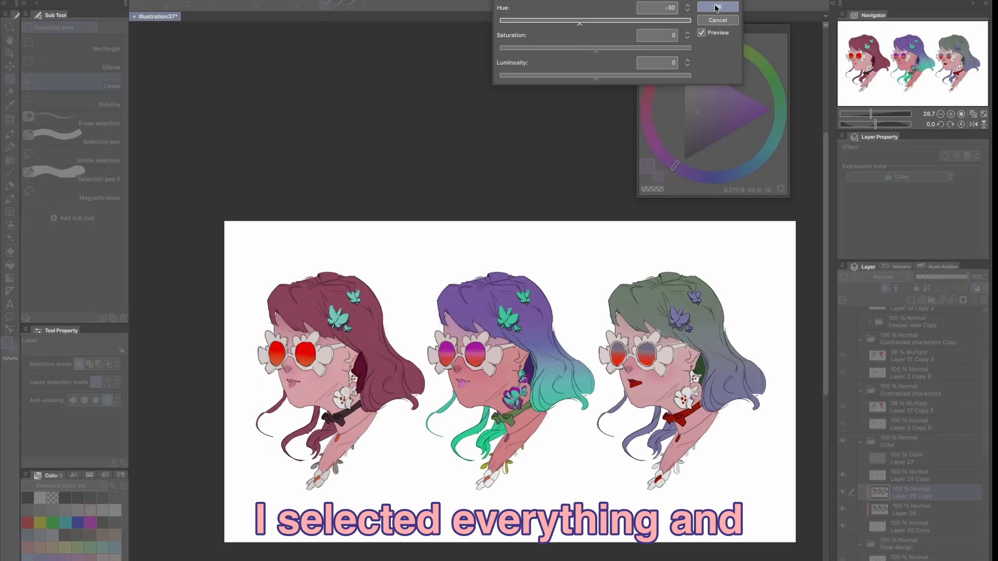
# Step: Shift the hue of the copied color layer strongly into the negative range and slightly adjust its saturation
pyautogui.moveTo(579, 24); pyautogui.dragTo(524, 22)
pyautogui.moveTo(587, 52); pyautogui.dragTo(580, 49)
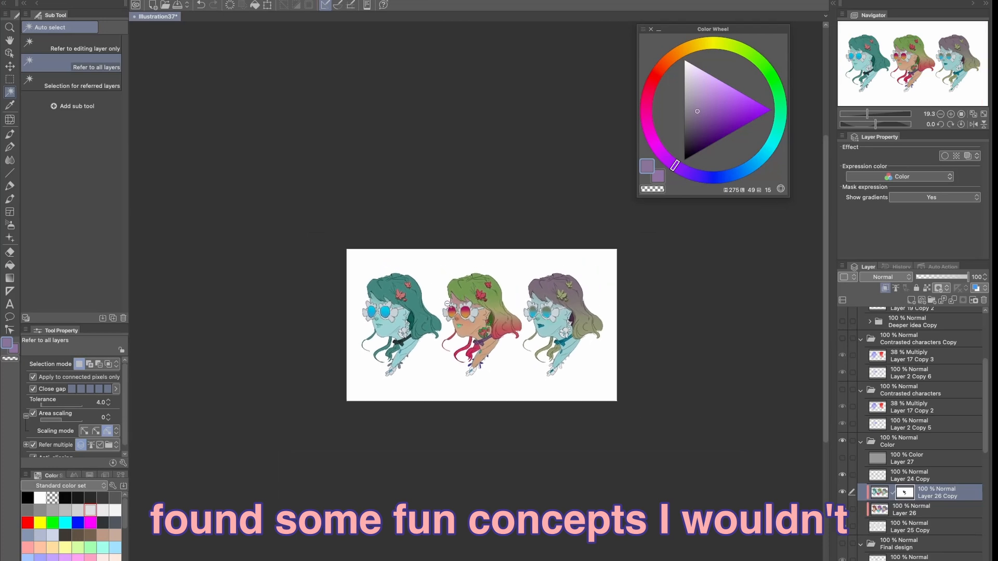
# Step: Erase the shifted color from the third portrait's selected skin on the mask of Layer 26 Copy with the soft eraser and deselect
pyautogui.scroll(5, 448, 304)
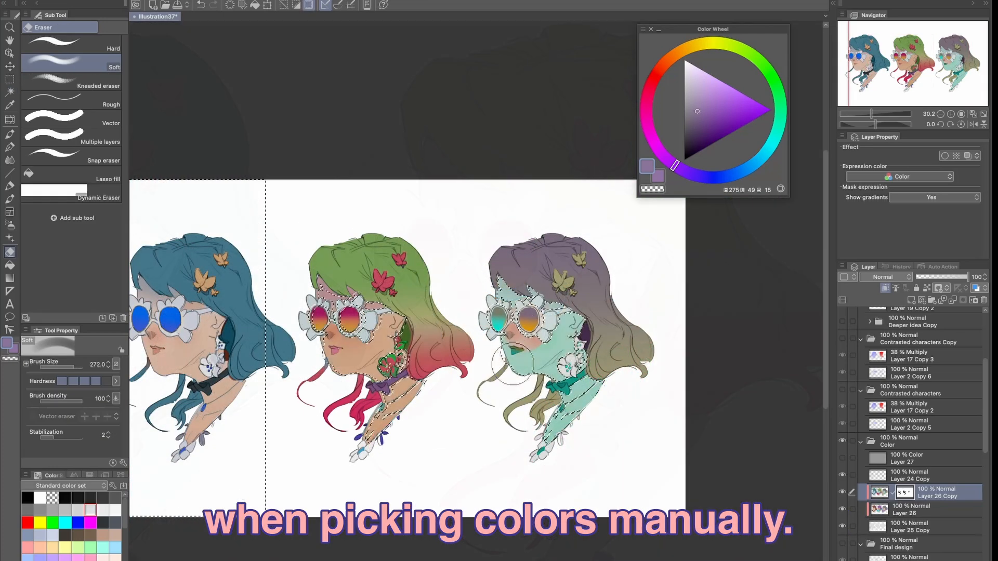
pyautogui.moveTo(512, 363)
pyautogui.mouseDown()
pyautogui.moveTo(514, 337)
pyautogui.moveTo(499, 343)
pyautogui.moveTo(546, 353)
pyautogui.moveTo(517, 337)
pyautogui.moveTo(509, 312)
pyautogui.moveTo(566, 343)
pyautogui.mouseUp()
pyautogui.moveTo(561, 390)
pyautogui.mouseDown()
pyautogui.moveTo(547, 427)
pyautogui.moveTo(598, 375)
pyautogui.mouseUp()
pyautogui.hotkey('ctrl', '-')
pyautogui.scroll(-4, 512, 356)
pyautogui.hotkey('ctrl', 'd')
pyautogui.press('w')
pyautogui.moveTo(502, 334); pyautogui.dragTo(519, 339)
pyautogui.scroll(5, 517, 341)
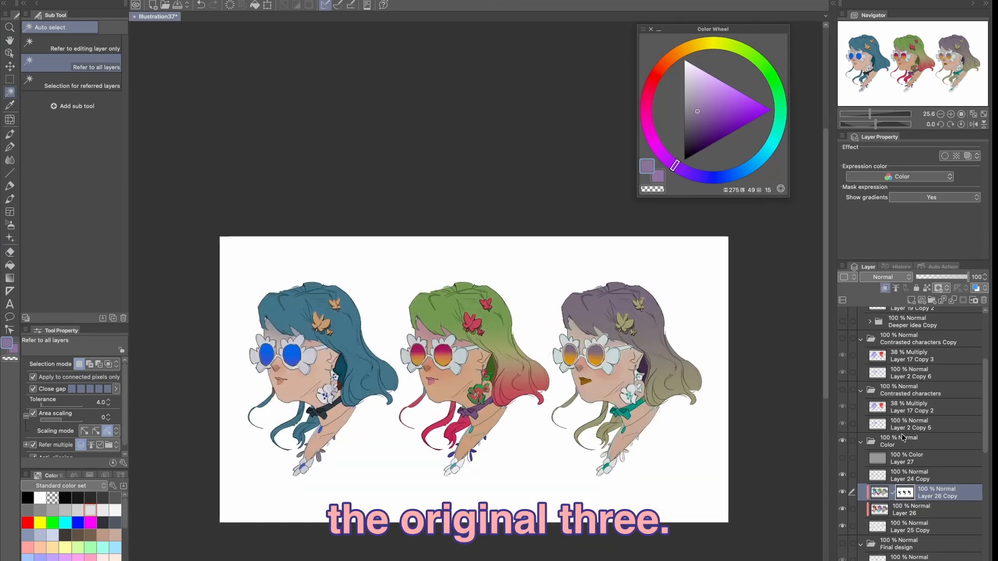
# Step: Toggle the visibility of Layer 26 Copy repeatedly to compare the hue-shifted portraits with the original three color schemes
pyautogui.click(843, 492)
pyautogui.click(842, 492)
pyautogui.click(842, 493)
pyautogui.click(842, 492)
pyautogui.click(843, 492)
pyautogui.click(842, 492)
pyautogui.click(843, 492)
pyautogui.click(843, 492)
pyautogui.click(842, 492)
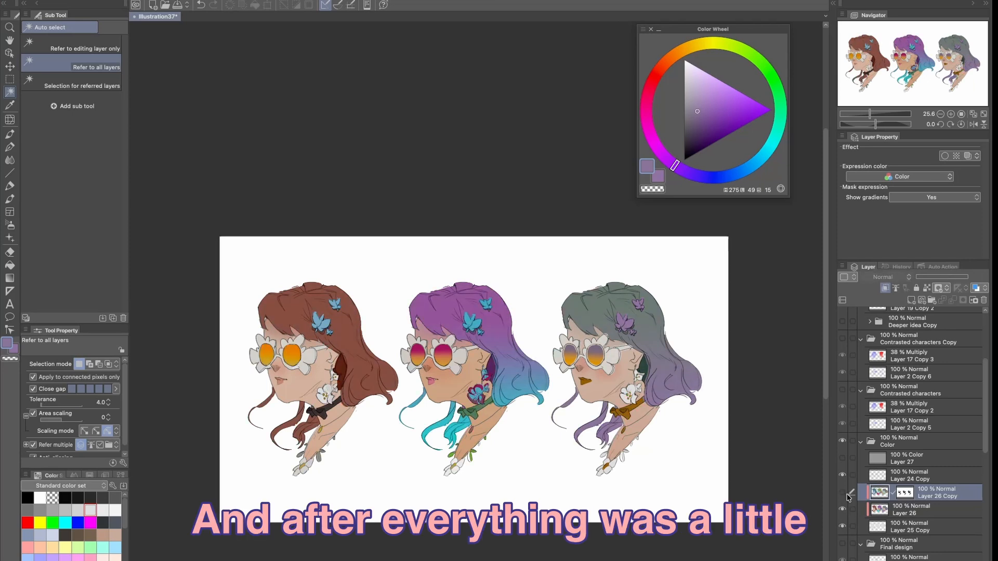
pyautogui.click(845, 495)
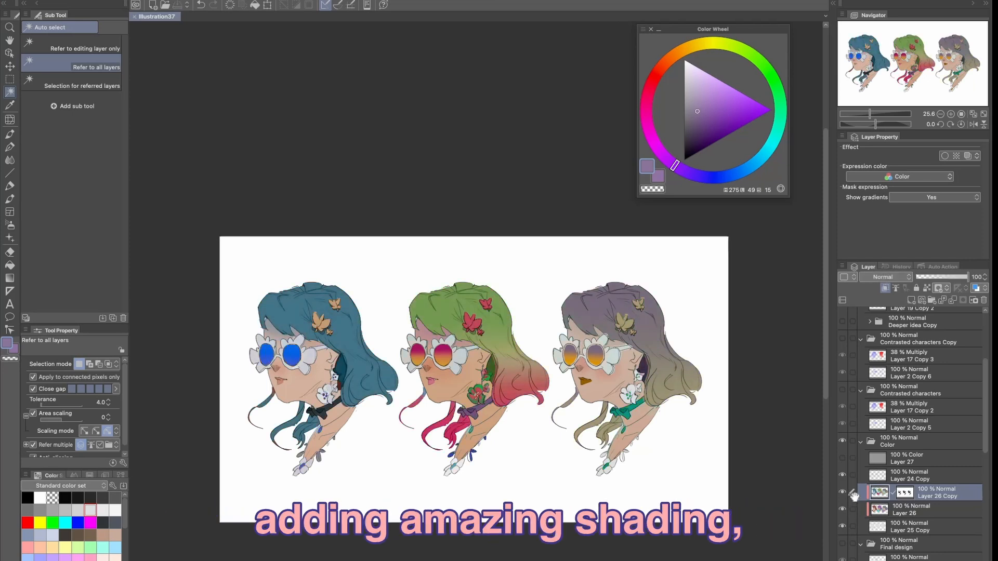